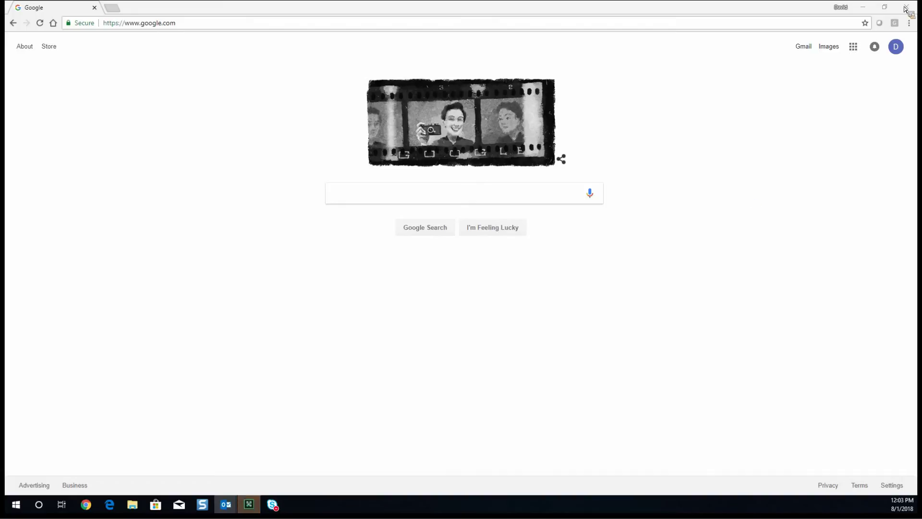
click(263, 26)
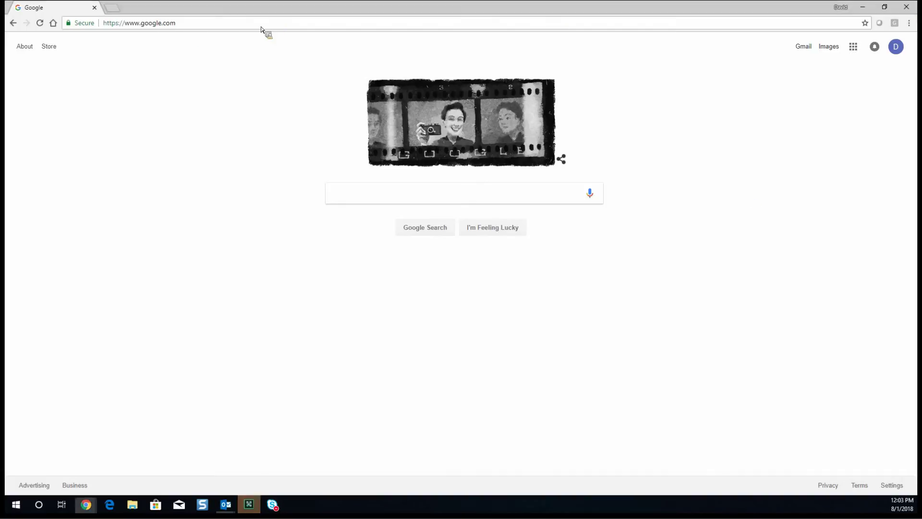
text(https://timesheet.idsi.com)
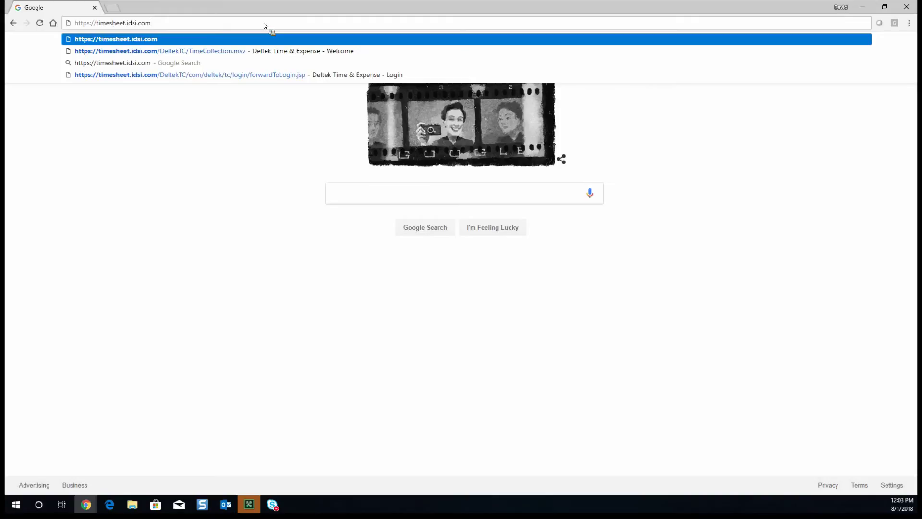
key(Return)
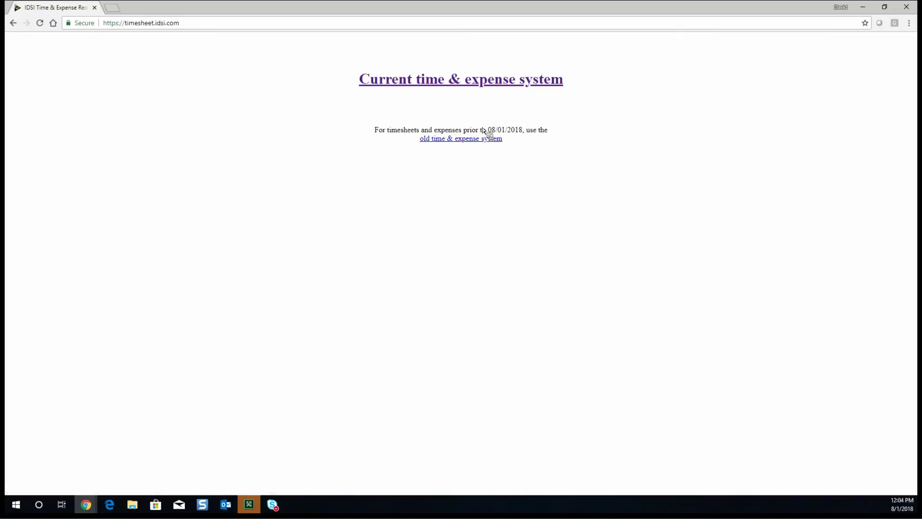
click(443, 88)
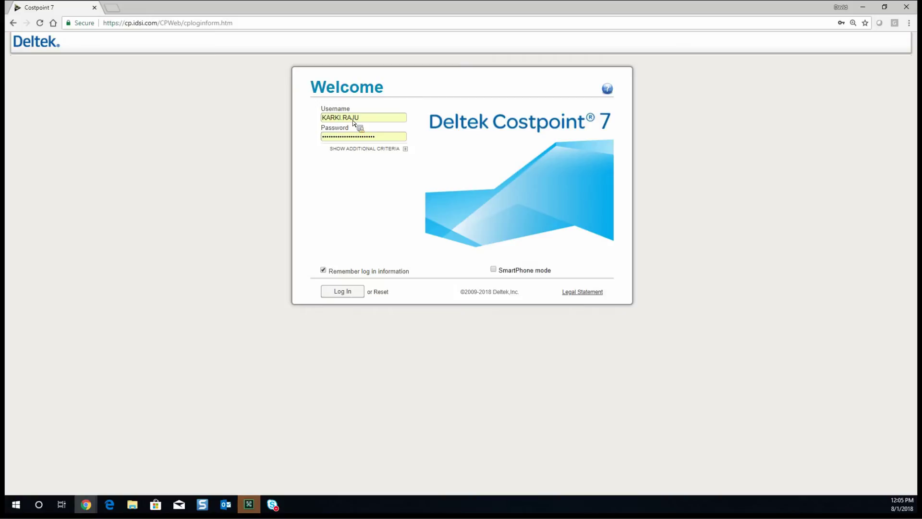
Show the additional login criteria, set the system to IDSI, and log in with the remembered credentials.
click(406, 150)
click(369, 160)
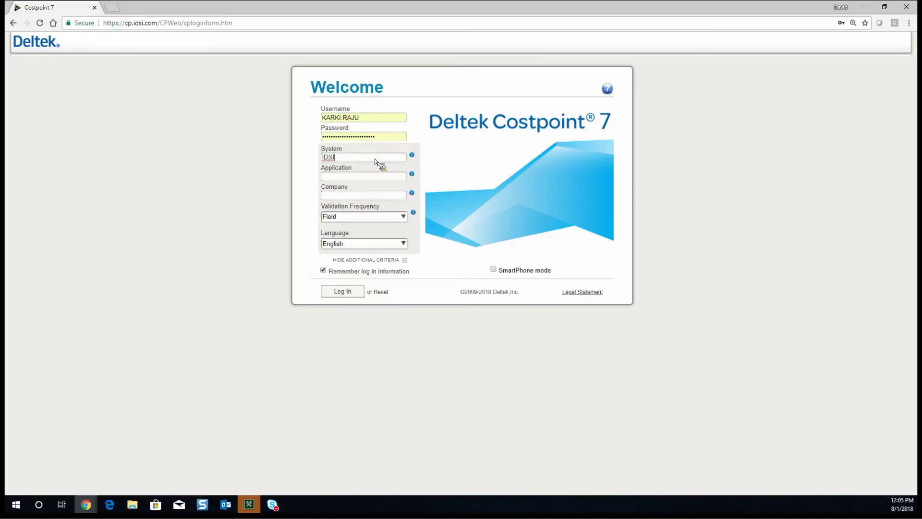
click(351, 295)
click(351, 295)
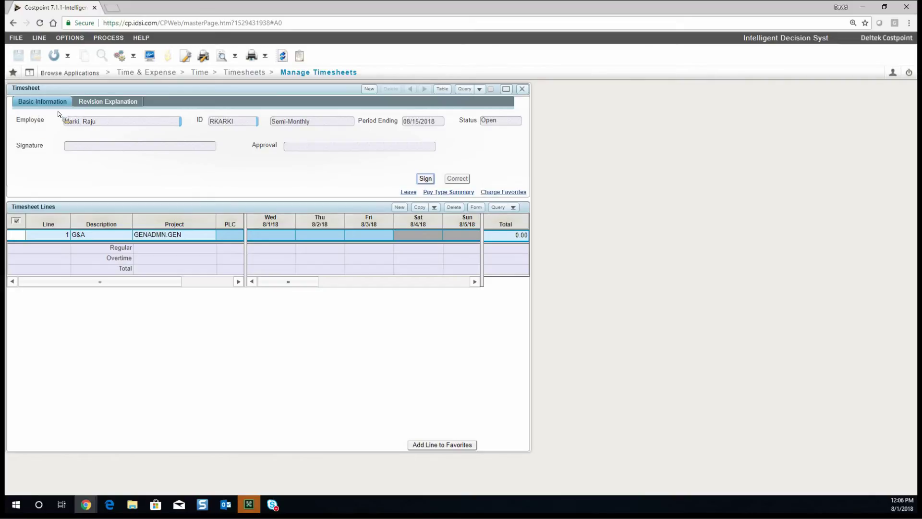
Check the timesheet's revision explanation, return to its basic information, and widen the timesheet to show more days.
click(99, 106)
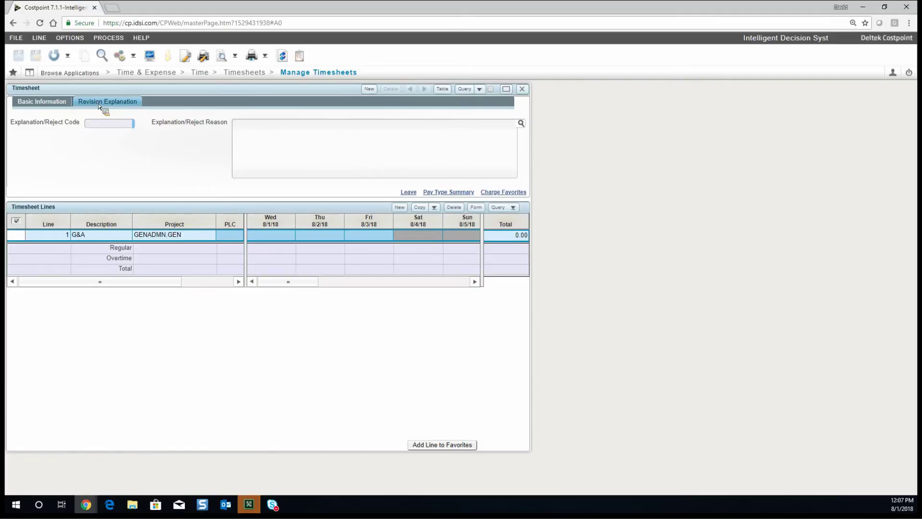
click(46, 107)
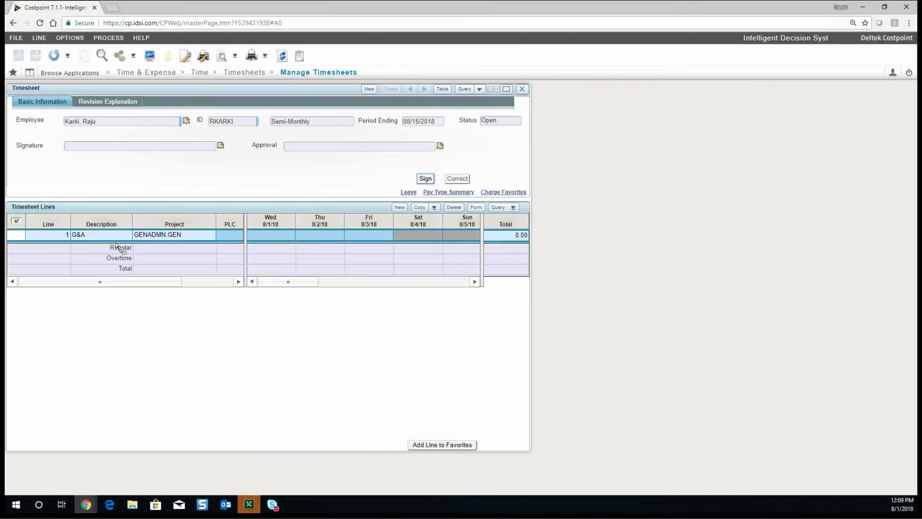
drag(533, 302, 750, 299)
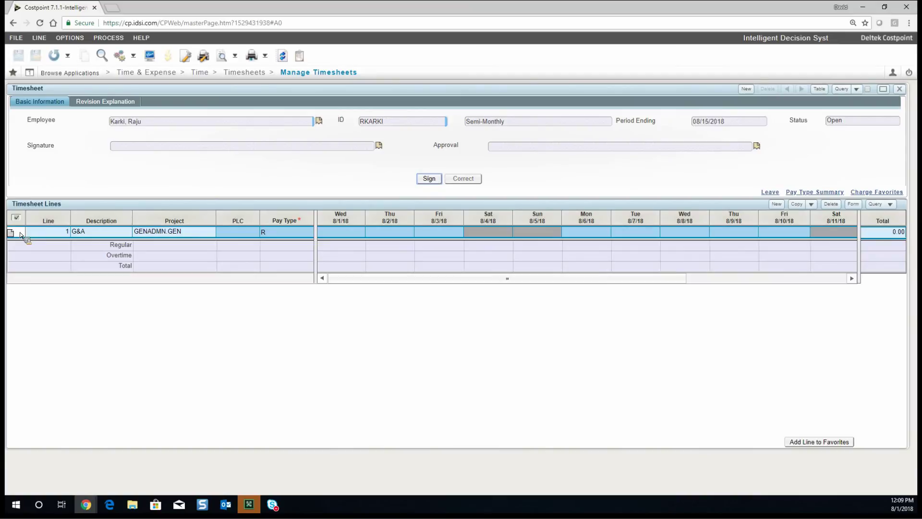
Enter 8 hours for Wed 8/1/18 on the G&A line and save the timesheet.
click(348, 233)
click(344, 233)
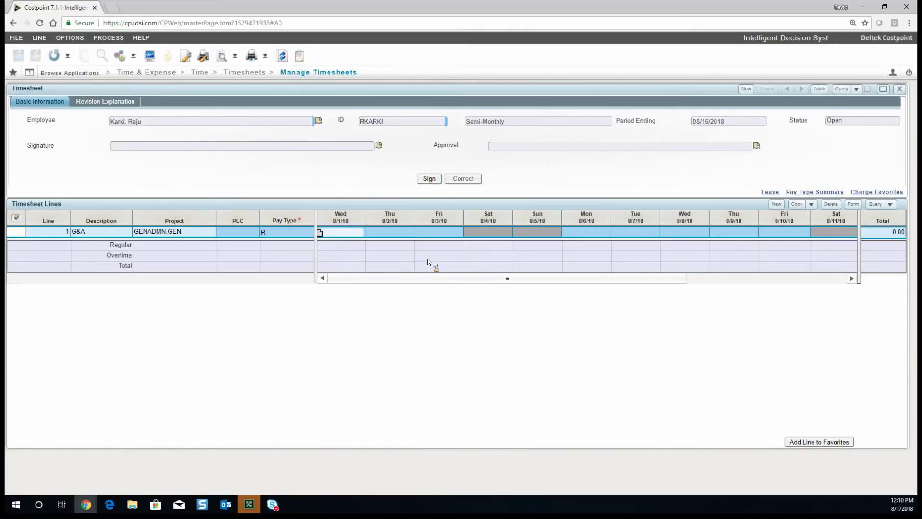
text(8)
key(Tab)
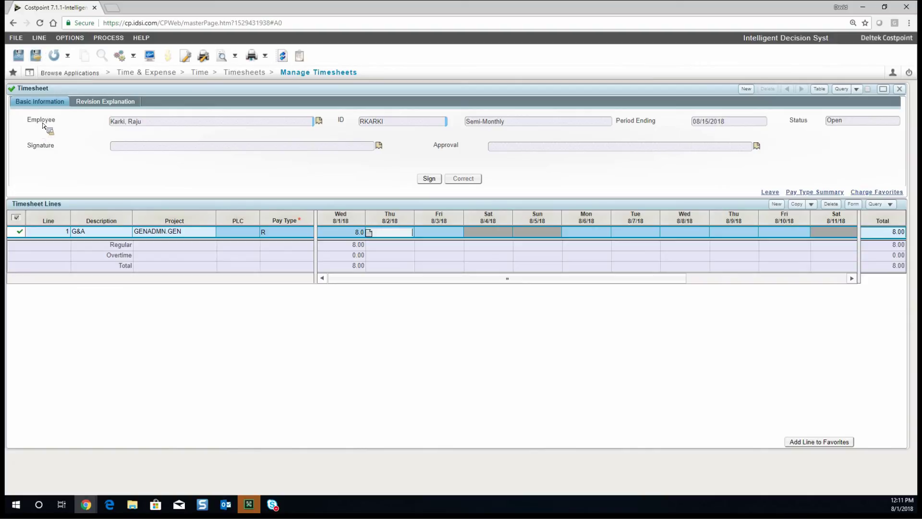
click(36, 56)
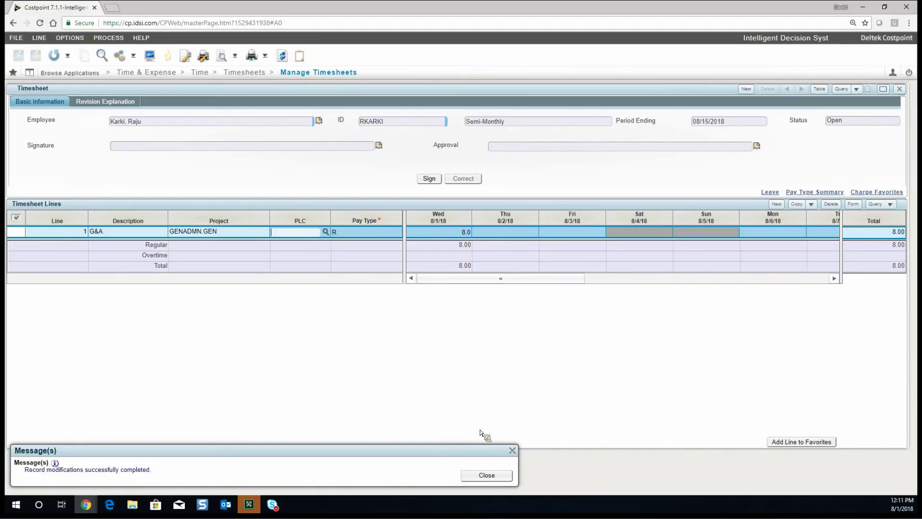
drag(29, 470, 480, 482)
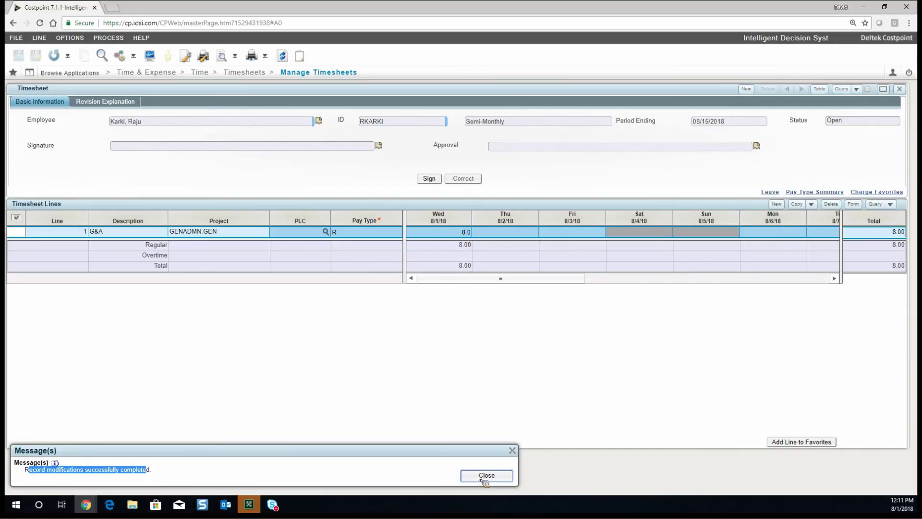
click(481, 479)
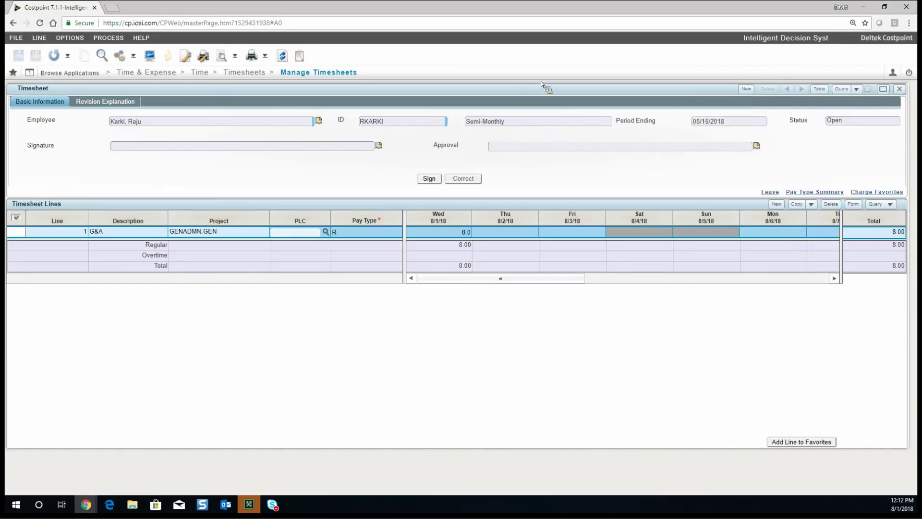
Add a second timesheet line charged to OH IDSI Site, chosen from the indirect Overhead branch of the charge lookup.
click(777, 204)
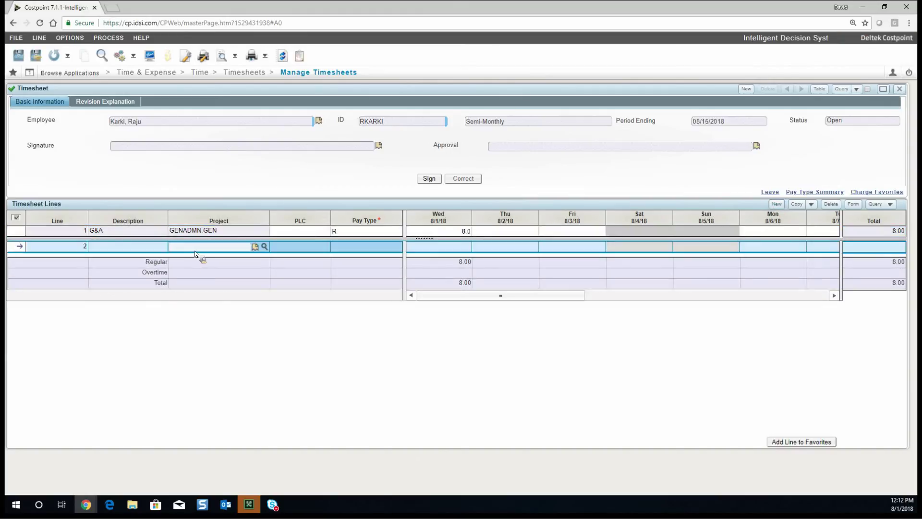
click(266, 247)
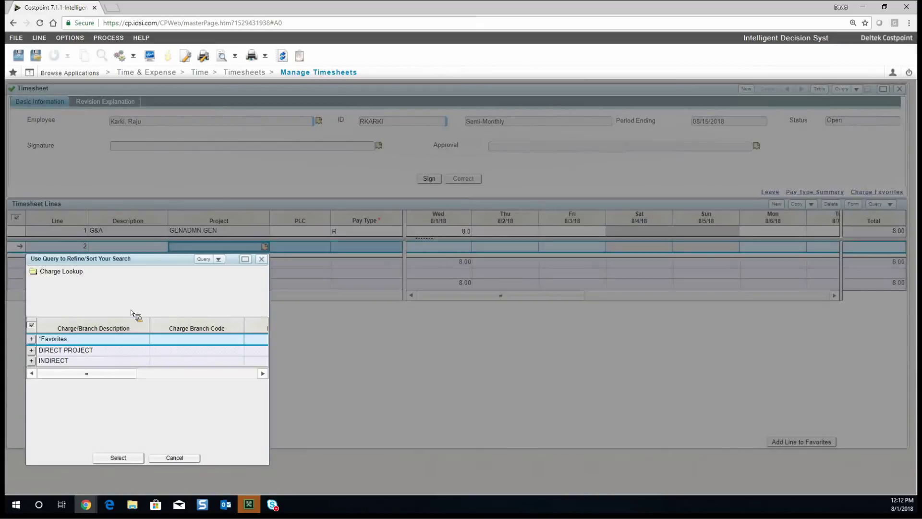
click(35, 364)
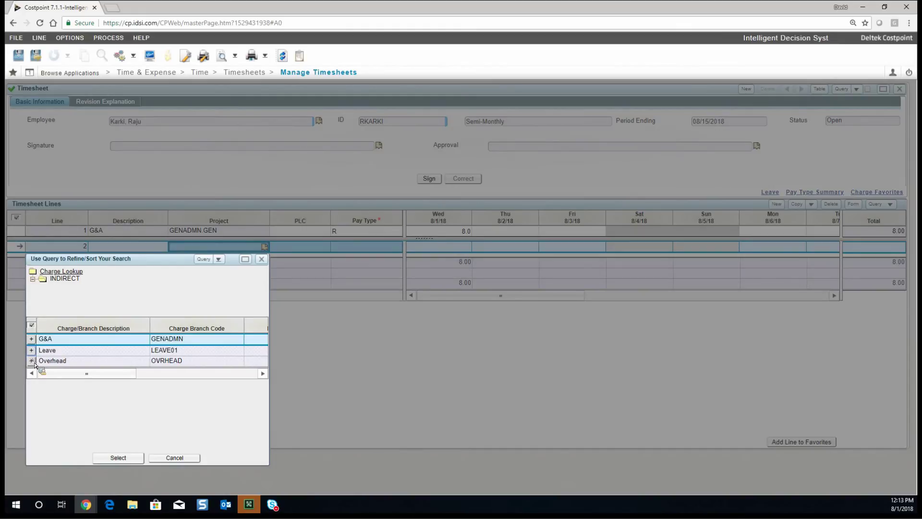
click(33, 361)
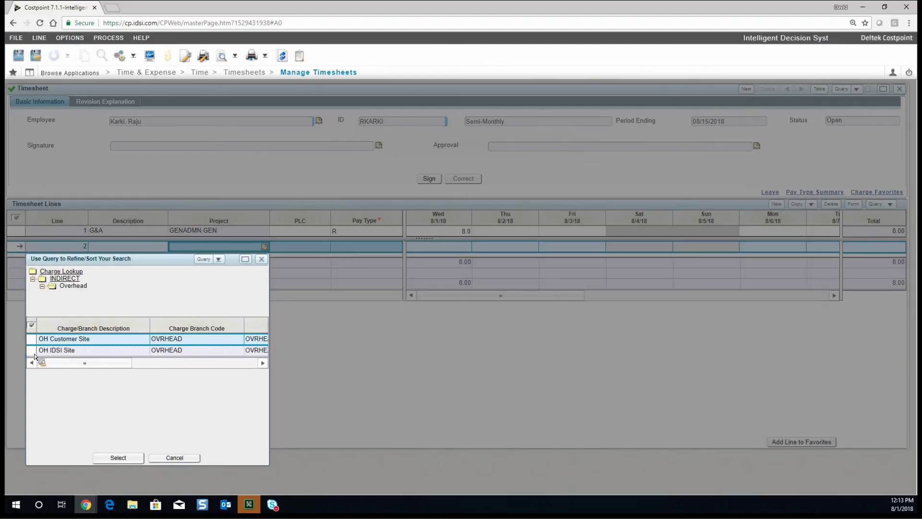
click(34, 354)
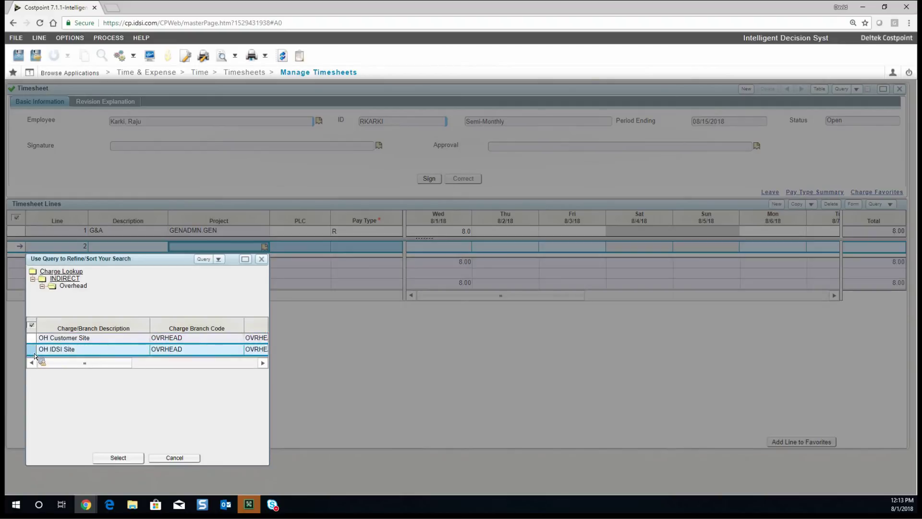
double_click(34, 354)
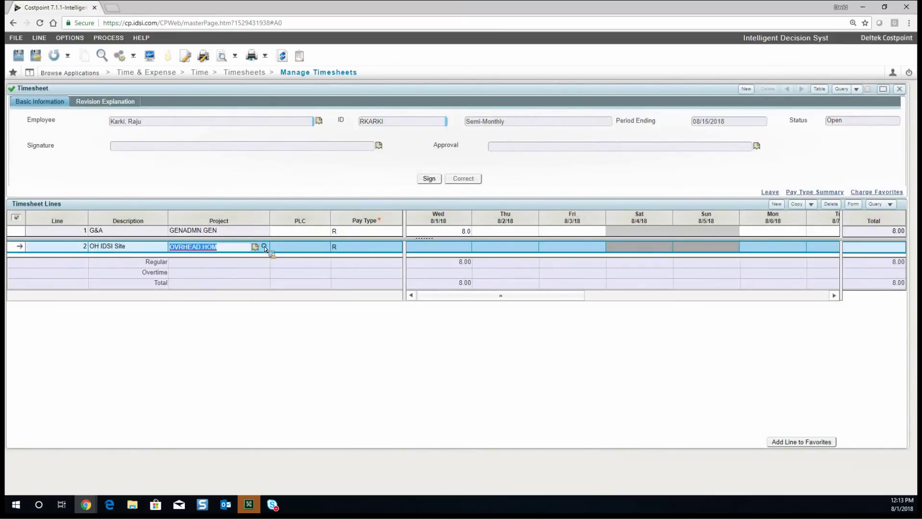
Enter 2 hours for Wed 8/1/18 on the OH IDSI Site line and save the timesheet.
click(469, 252)
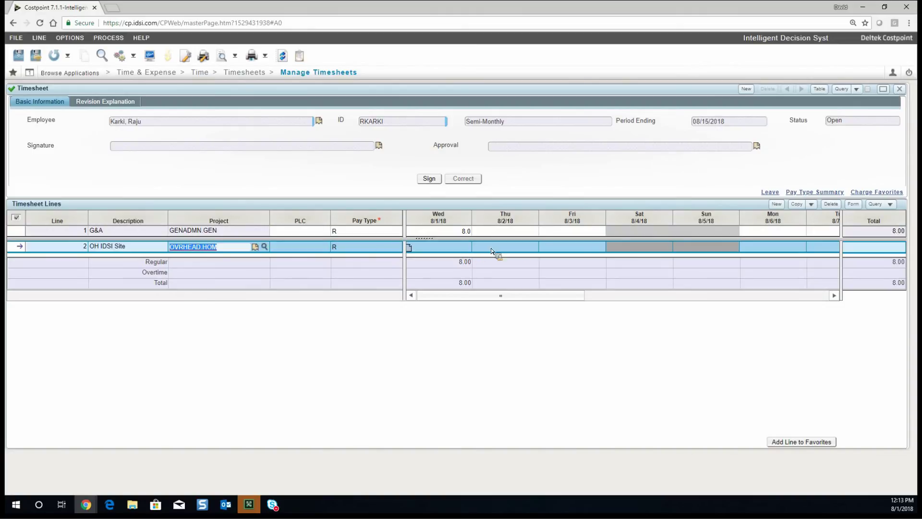
click(519, 251)
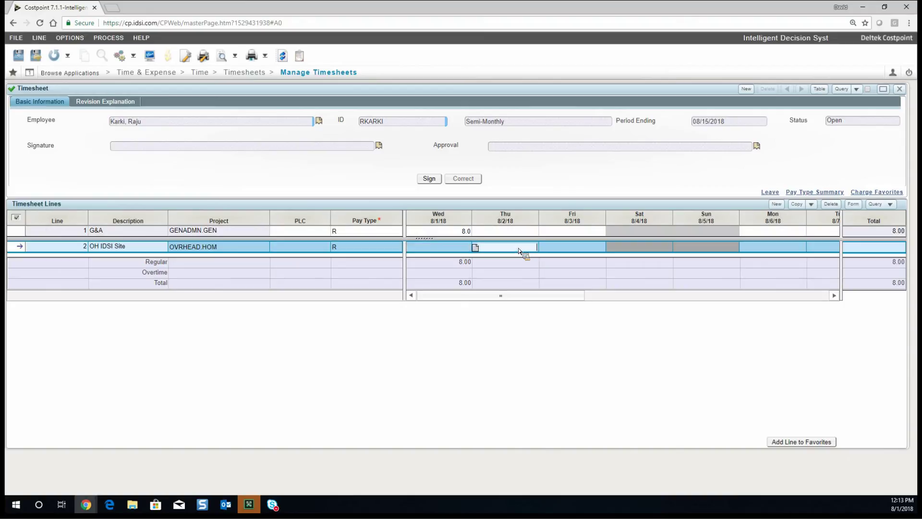
key(shift+Tab)
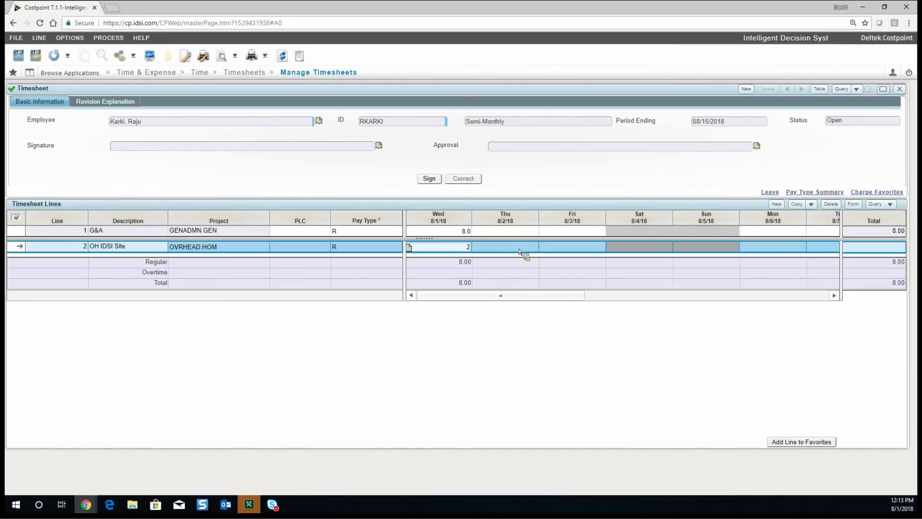
key(Tab)
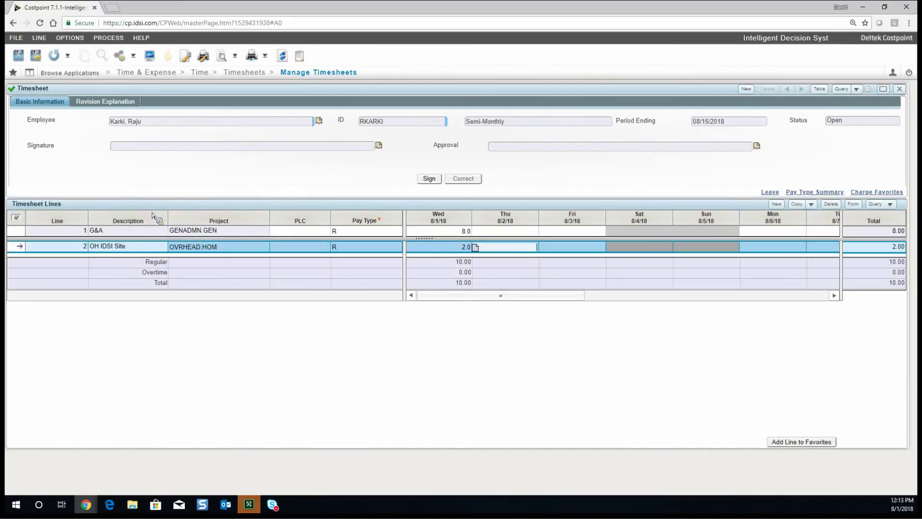
click(44, 61)
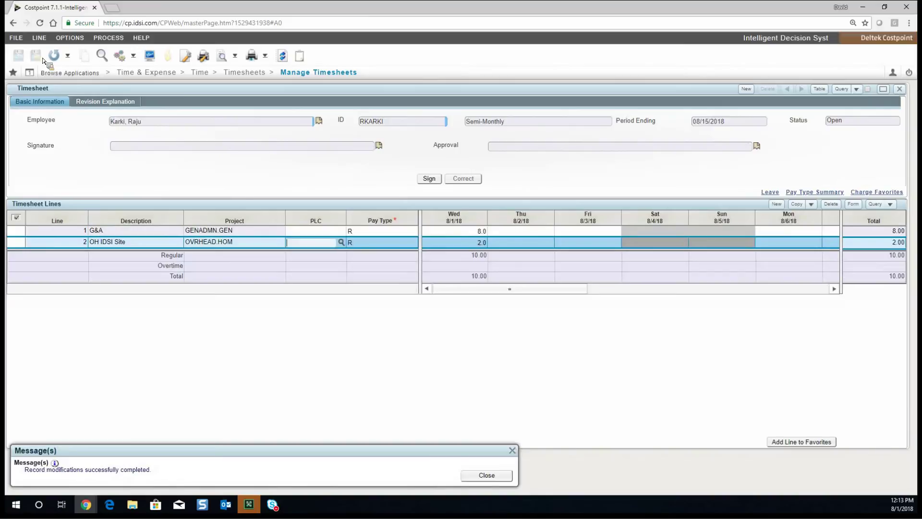
click(486, 476)
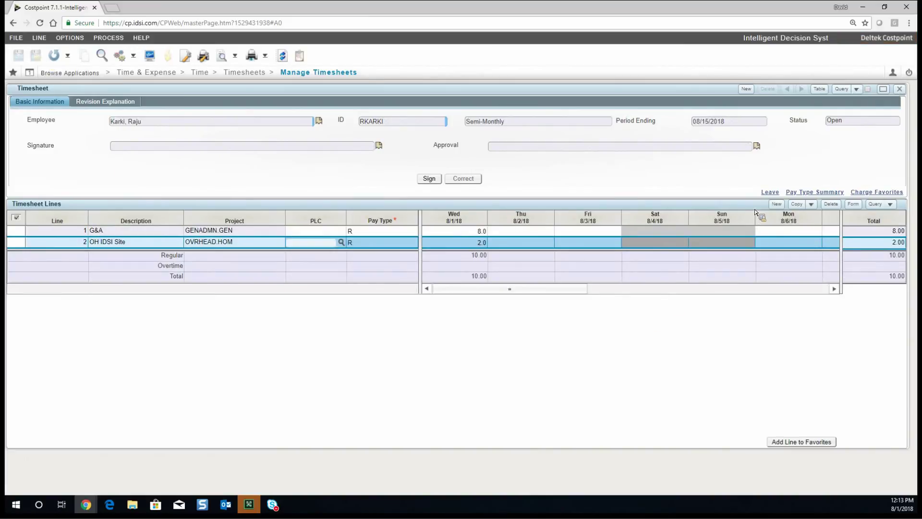
Add a third timesheet line and browse the indirect Leave charges in its charge lookup without selecting one.
click(776, 205)
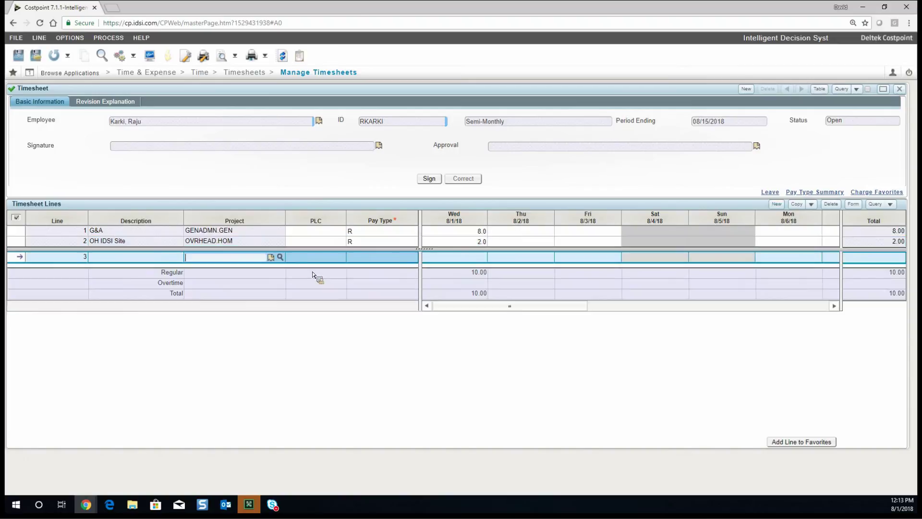
click(280, 258)
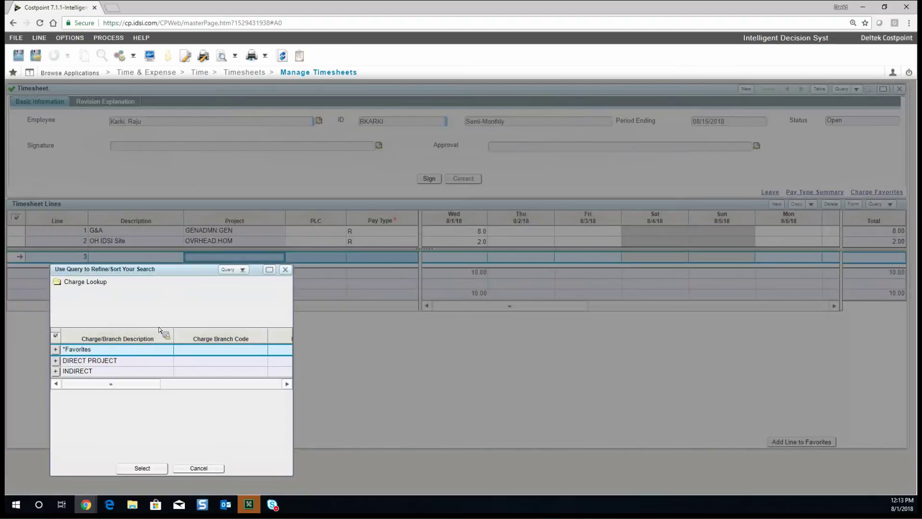
click(285, 268)
click(280, 257)
click(60, 372)
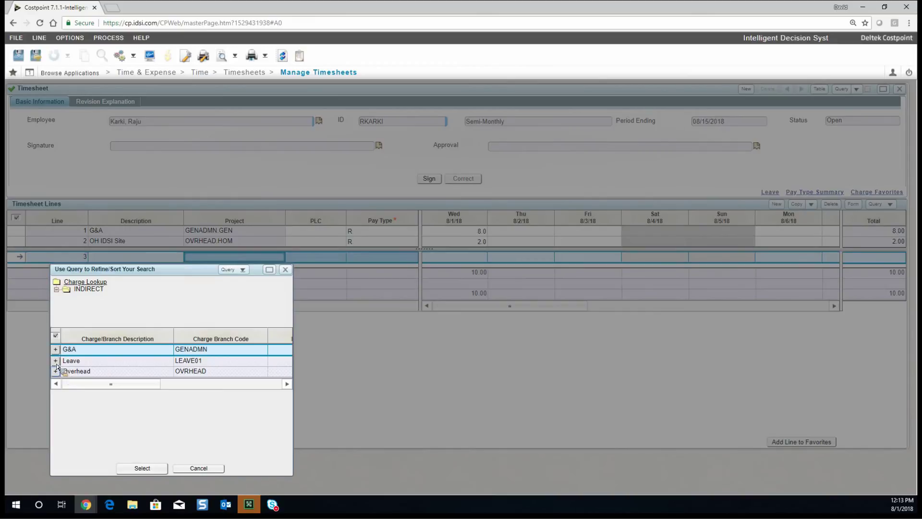
click(56, 361)
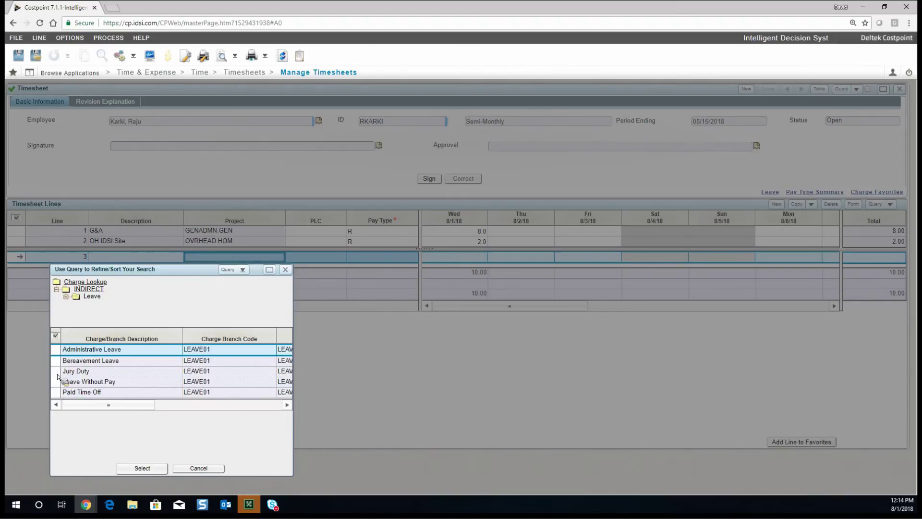
click(206, 469)
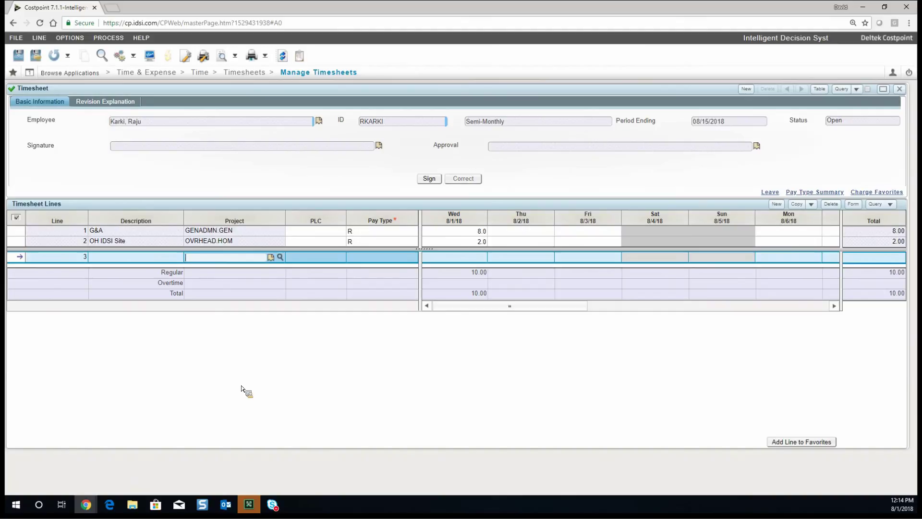
Set the third line's project to LEAVE01.JUR and enter 8 hours each for Thu 8/2/18 and Fri 8/3/18.
text(LE)
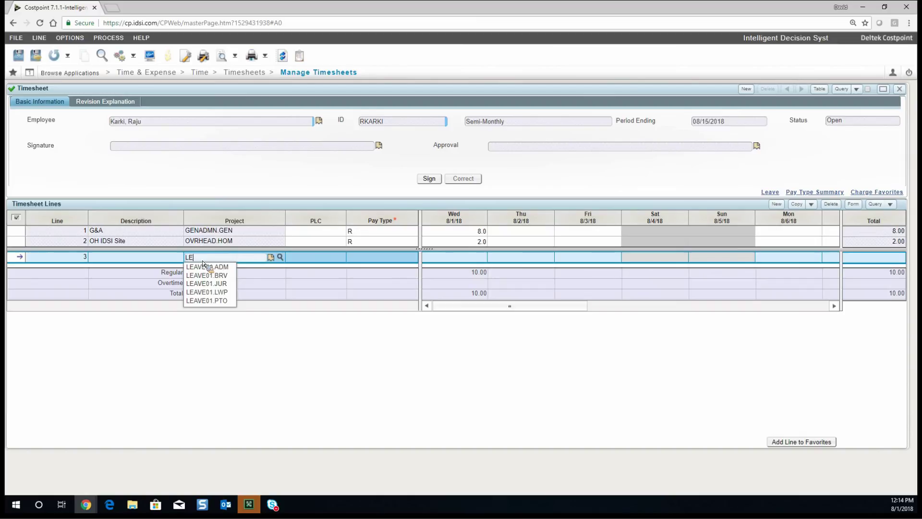
click(211, 285)
click(506, 261)
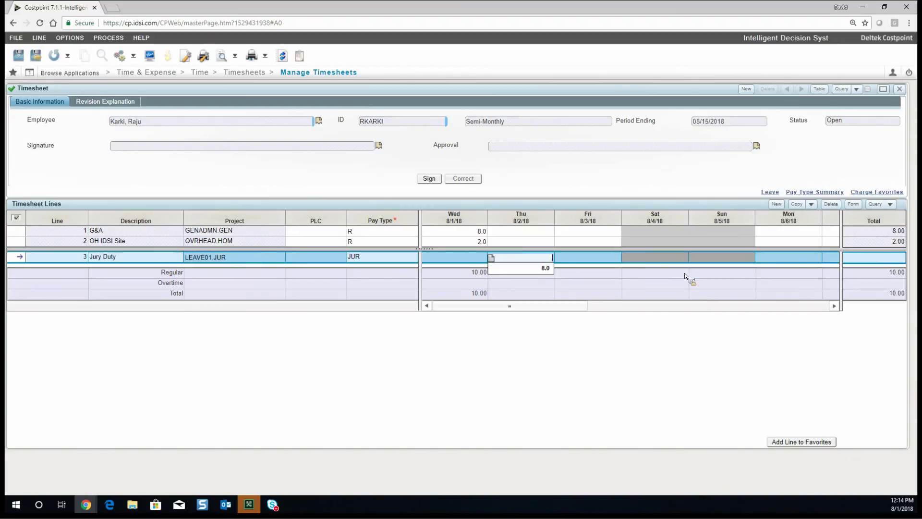
text(8)
key(Tab)
text(8)
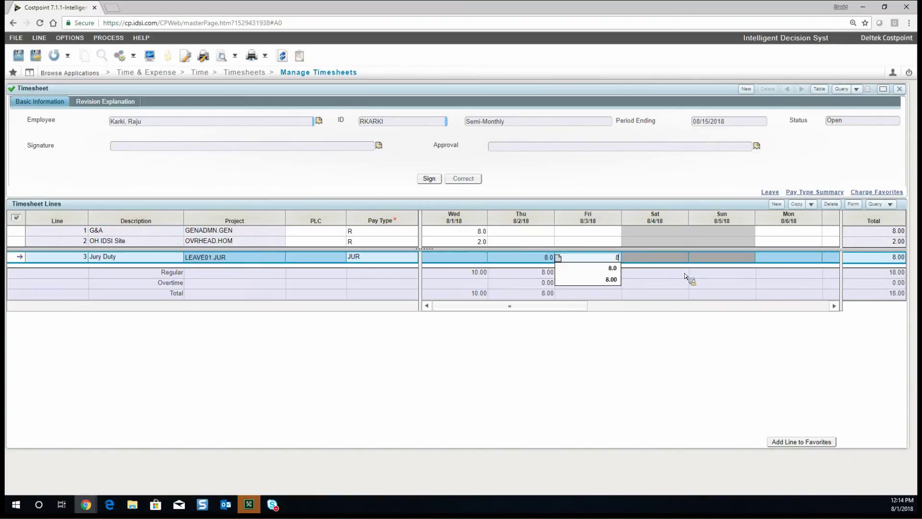
key(Tab)
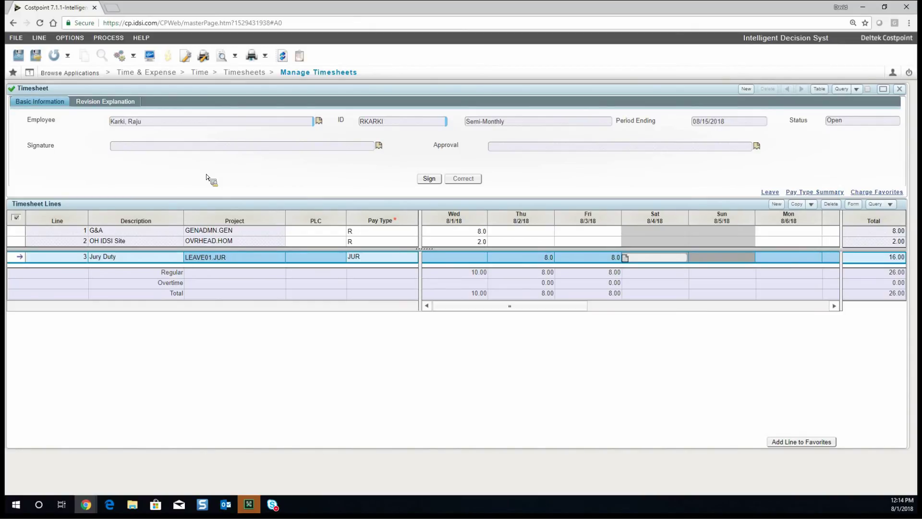
Save the timesheet and sign it, accepting the certification statement and the minimum-hours warning.
click(41, 61)
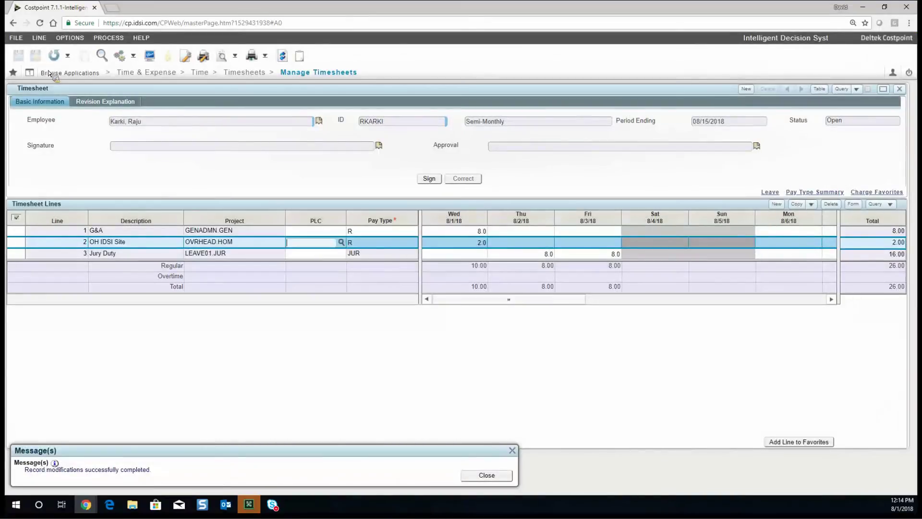
click(487, 476)
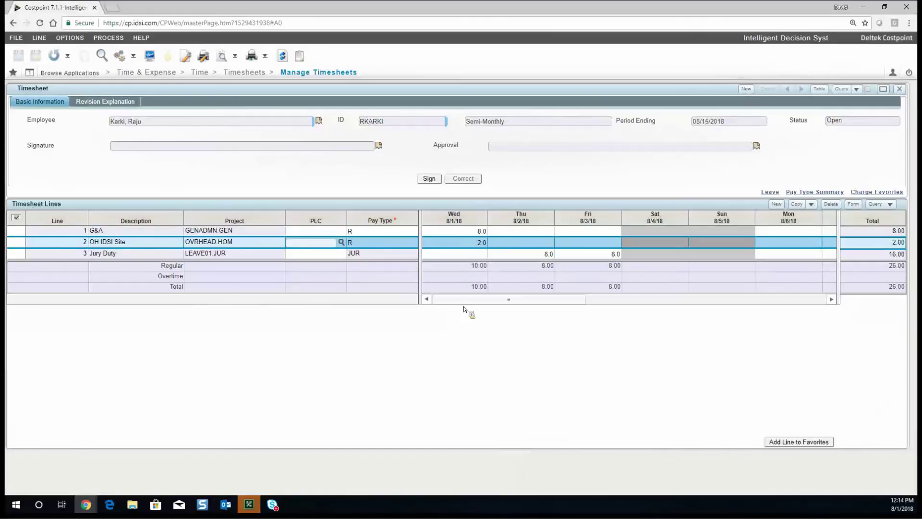
click(435, 183)
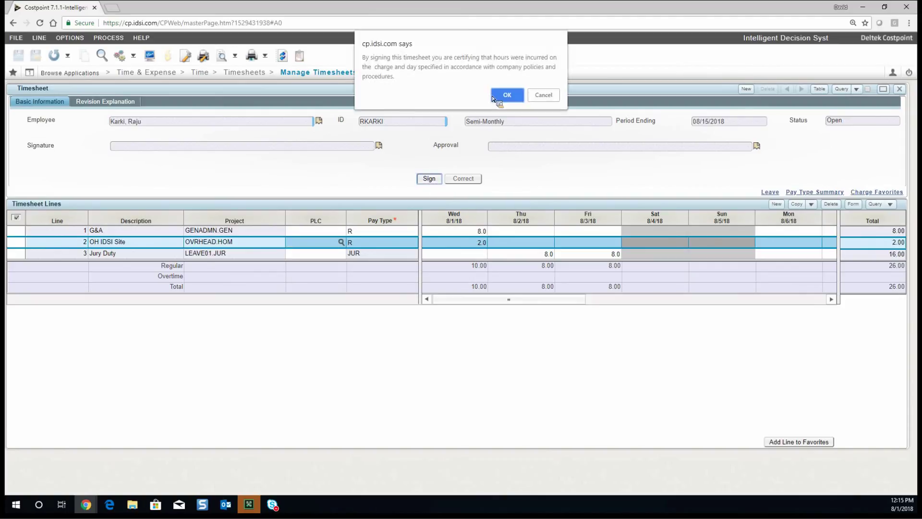
click(508, 95)
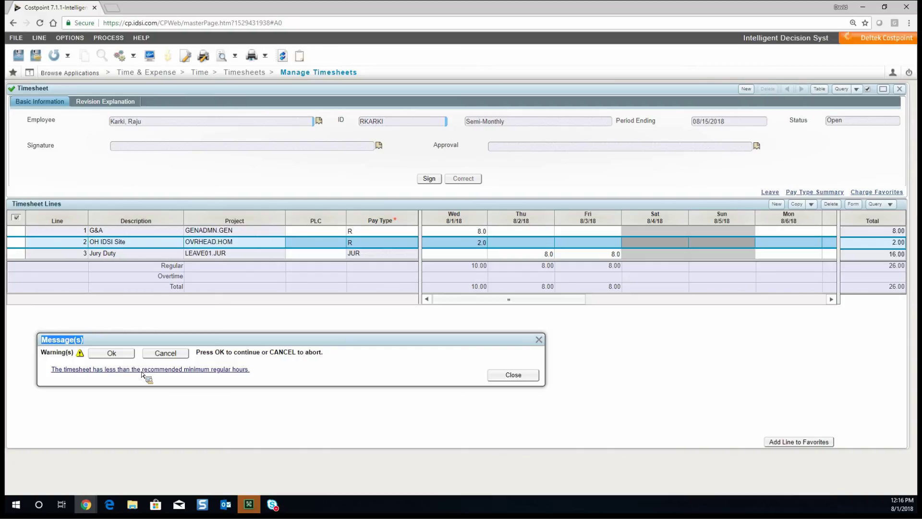
click(118, 358)
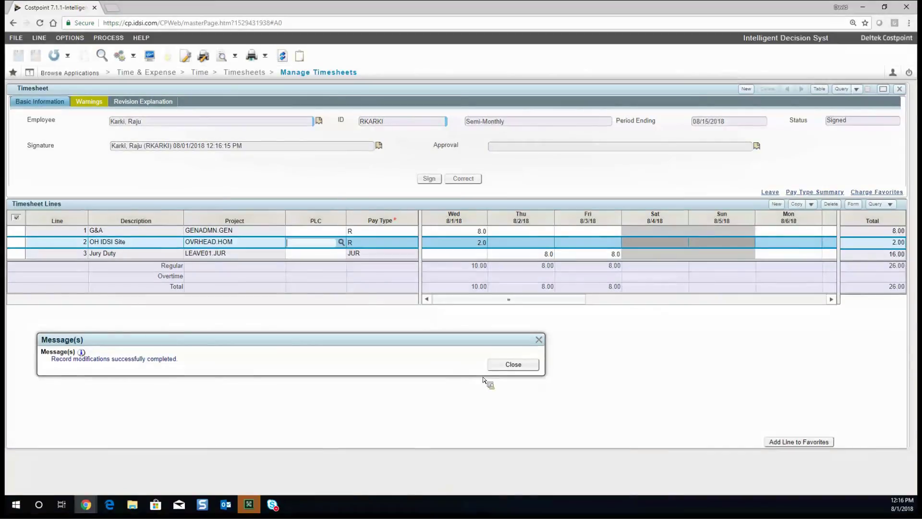
click(511, 365)
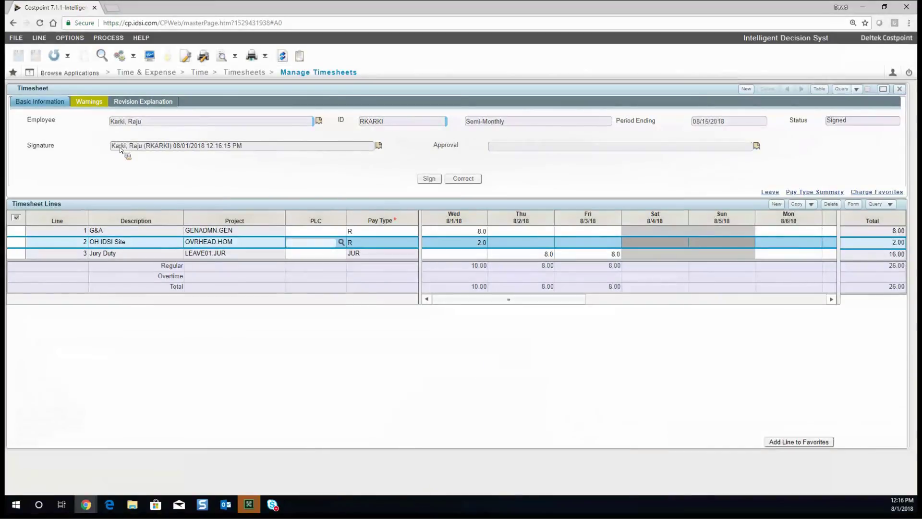
drag(115, 150, 183, 151)
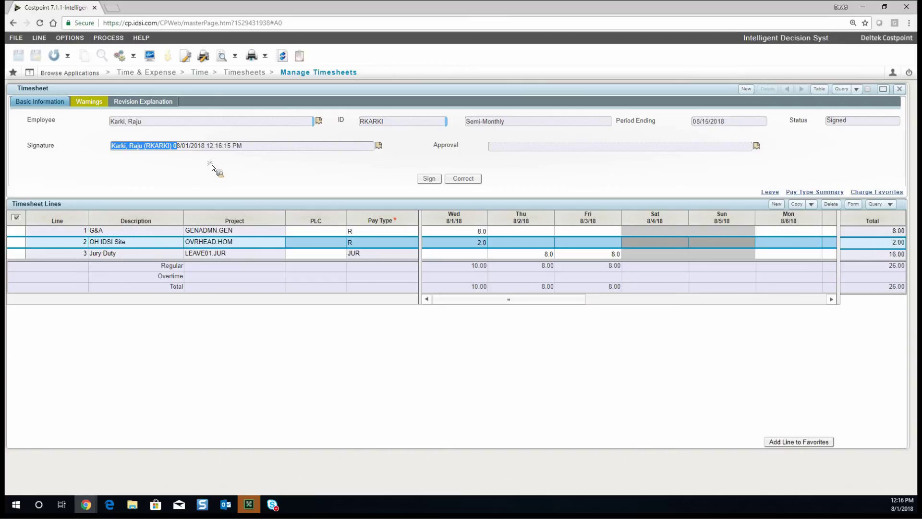
click(214, 151)
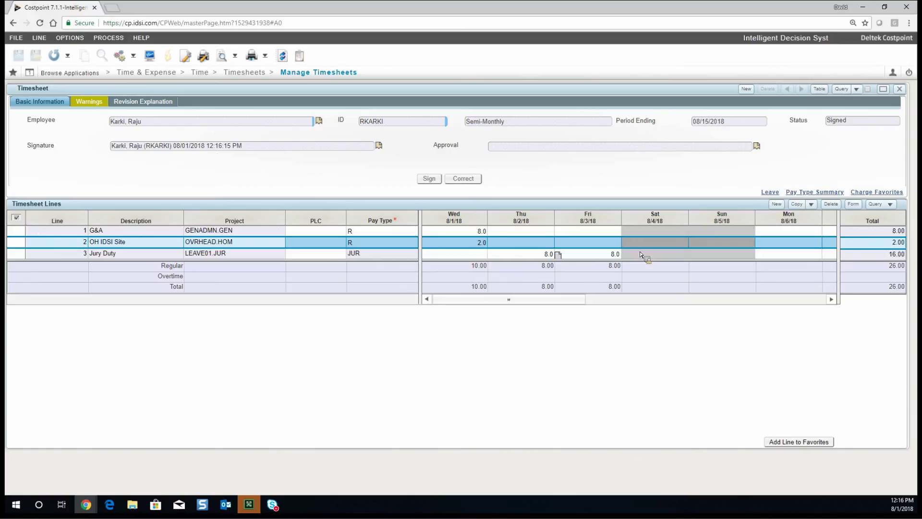
Add a fourth timesheet line charged to LEAVE01.PTO and enter 8 hours for Fri 8/3/18.
click(776, 207)
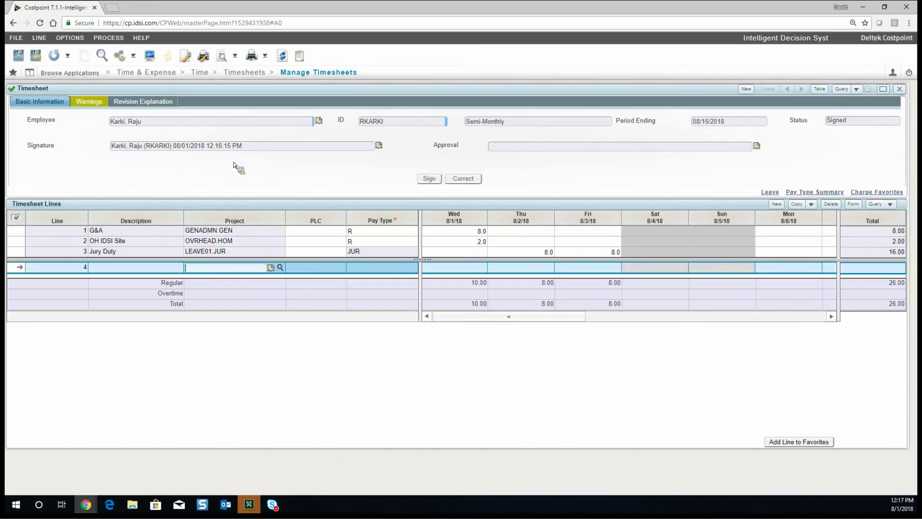
text(LEAVE)
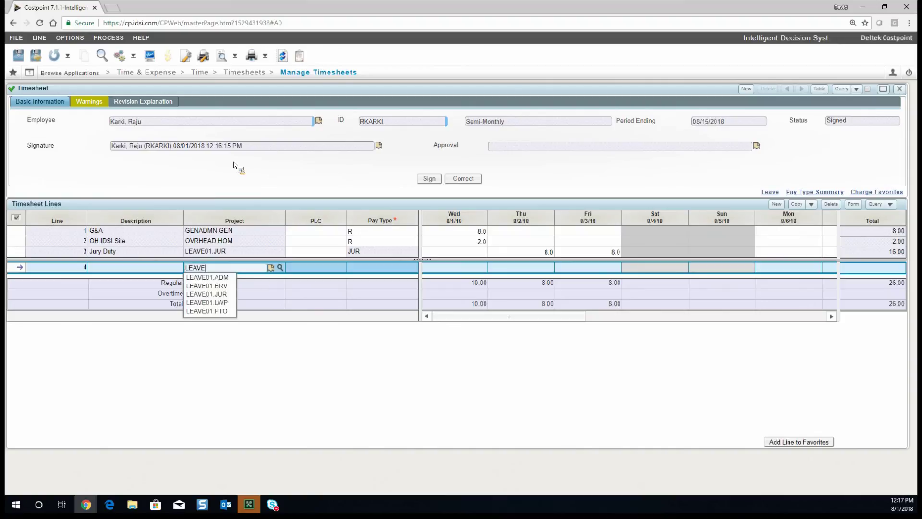
click(219, 312)
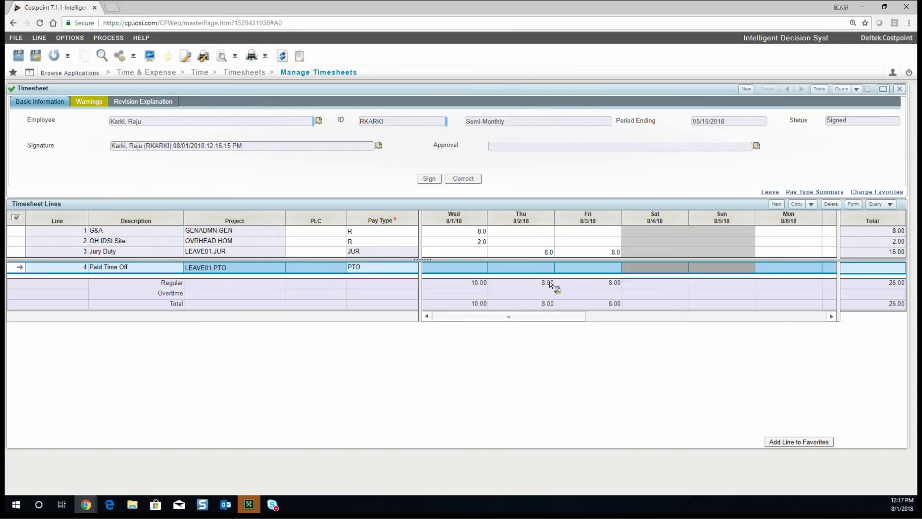
click(579, 271)
text(8)
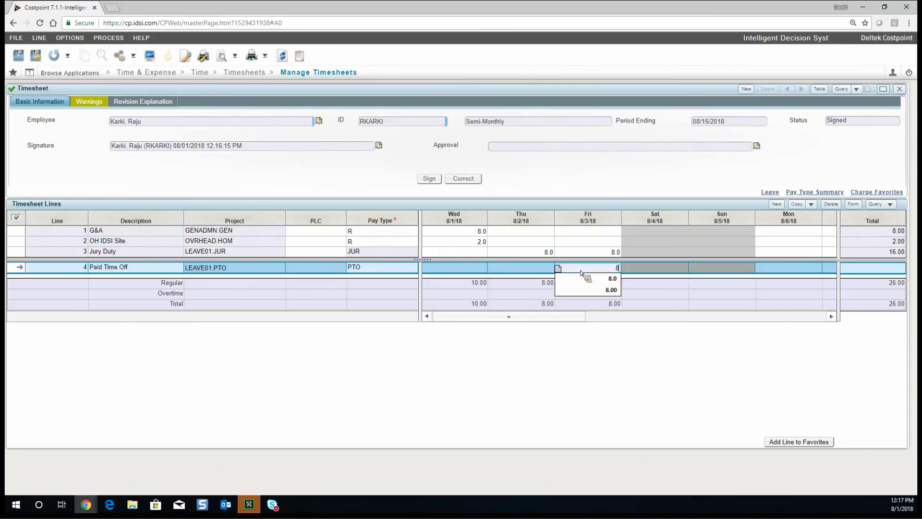
Set the Jury Duty line's hours for Fri 8/3/18 to 0 and try to save the timesheet.
click(618, 254)
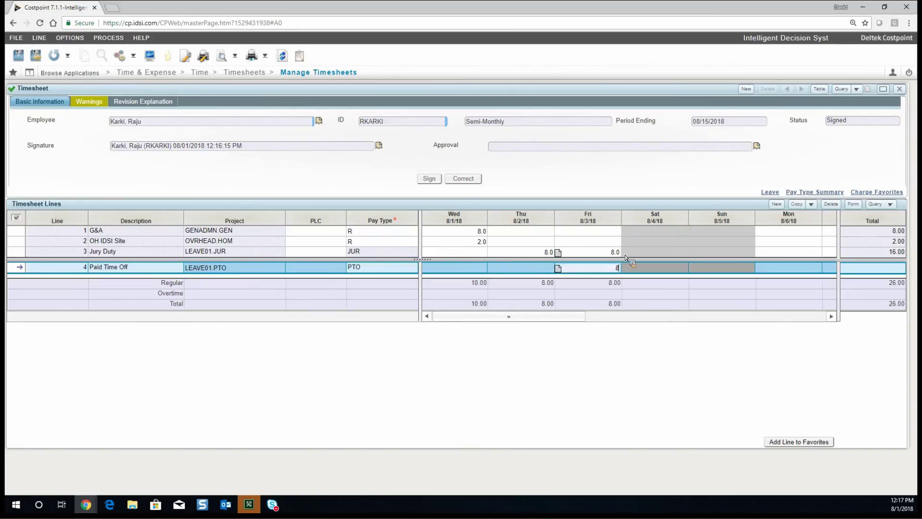
text(0)
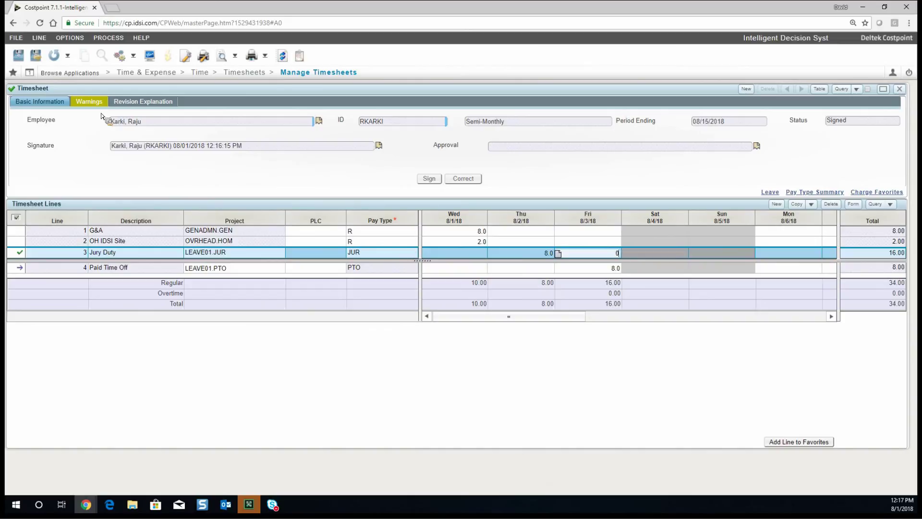
click(36, 57)
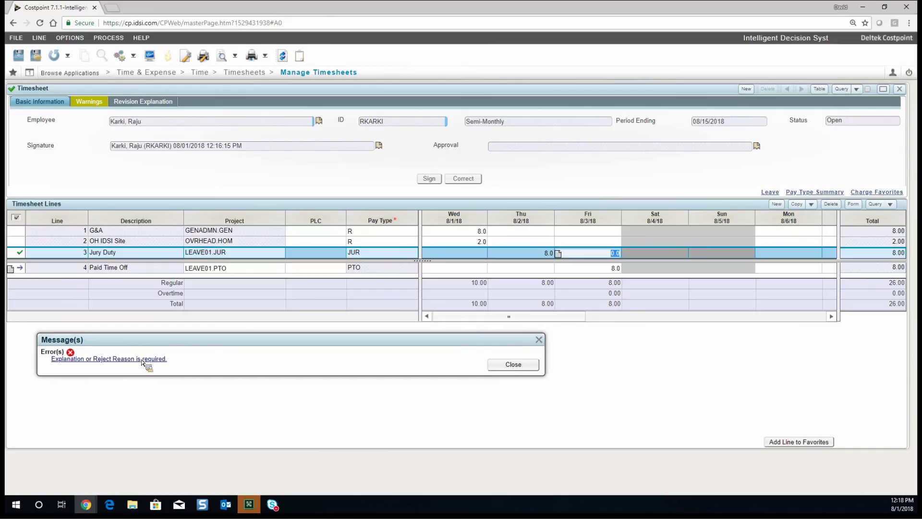
Open the timesheet's revision explanation at the required explanation/reject reason field.
click(137, 102)
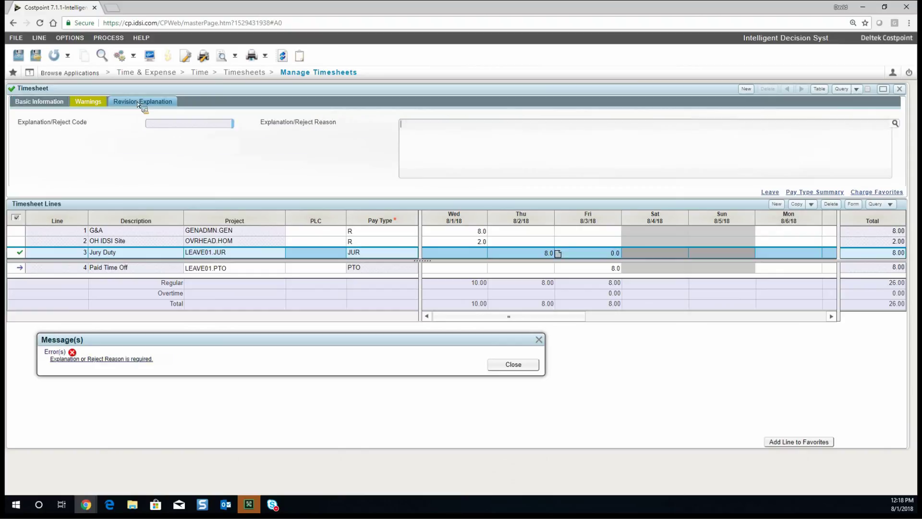
click(47, 103)
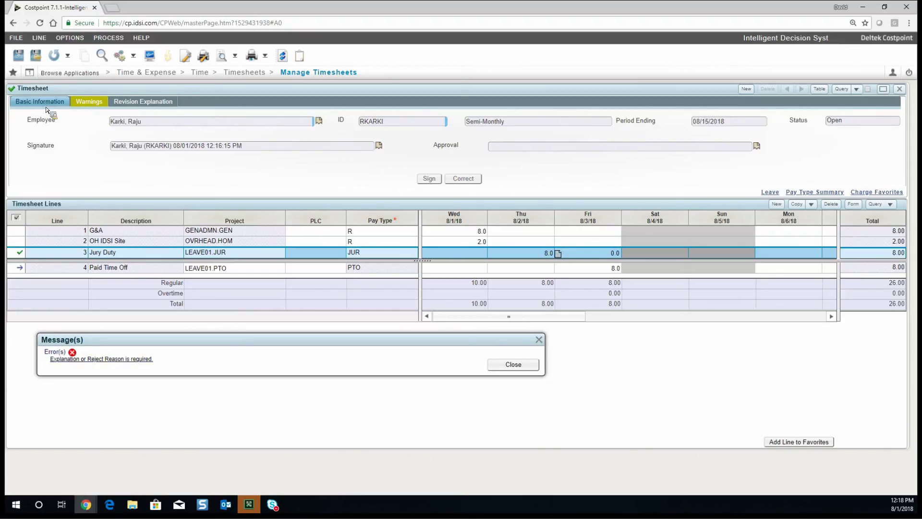
click(117, 360)
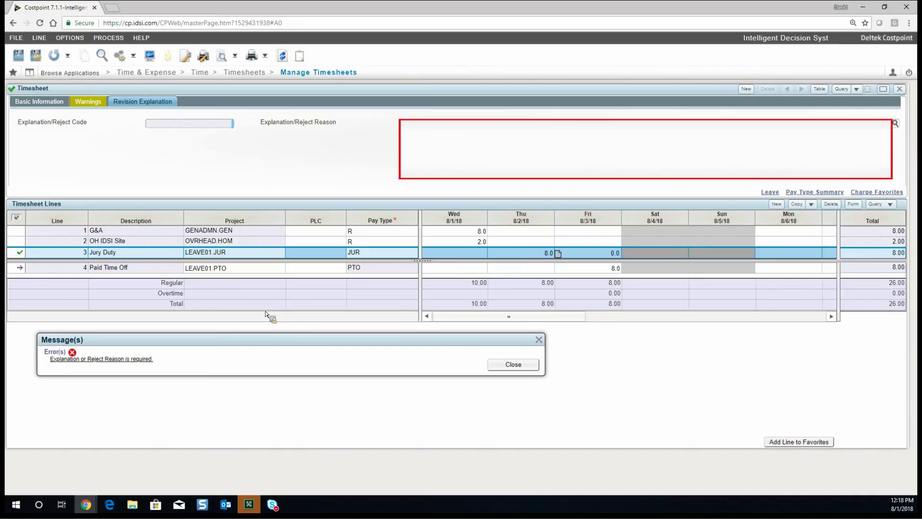
text(made a change)
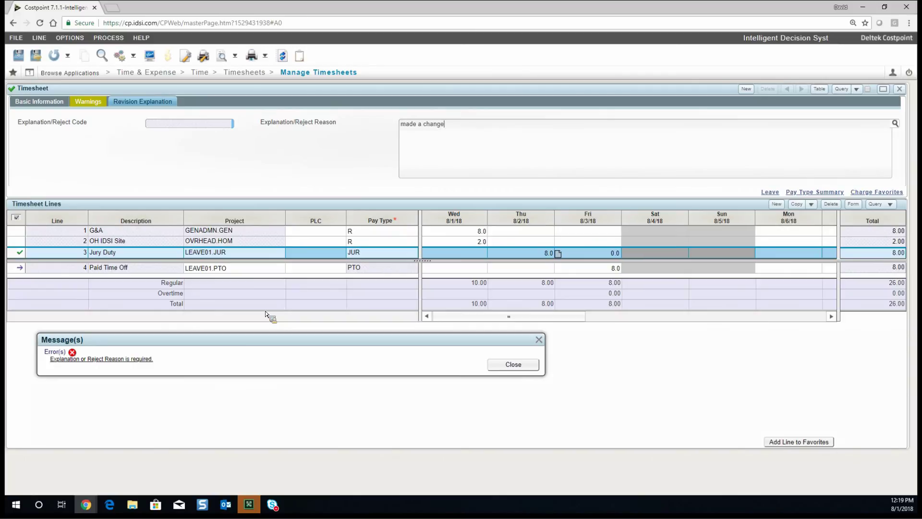
key(BackSpace)
key(BackSpace)
key(BackSpace)
key(BackSpace)
key(BackSpace)
key(BackSpace)
key(BackSpace)
key(BackSpace)
key(BackSpace)
key(BackSpace)
key(BackSpace)
key(BackSpace)
key(BackSpace)
Enter the explanation "mistakenly charged to Jury duty and took PTO instead. Correcting accordingly." and save the timesheet.
text(mistakenly charged to Jury duty and took PTO instead. Cor)
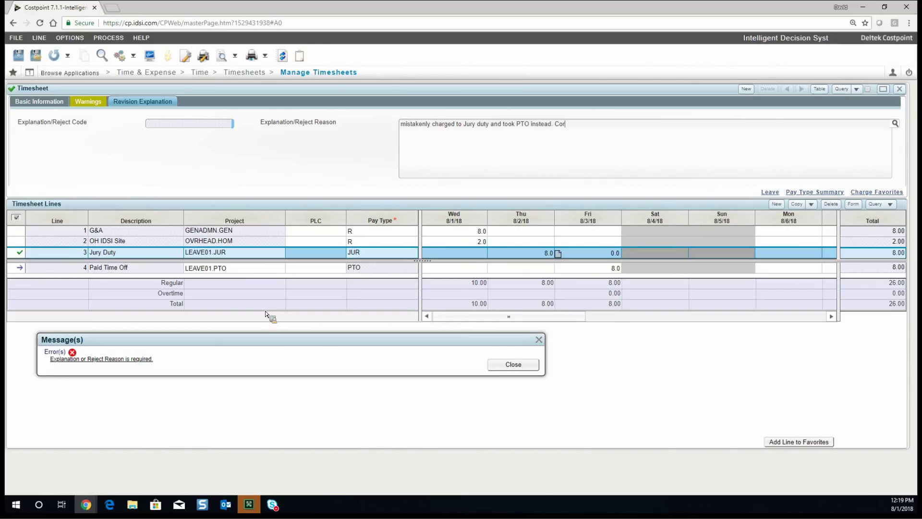
text(recting accordingly.)
click(36, 57)
click(510, 364)
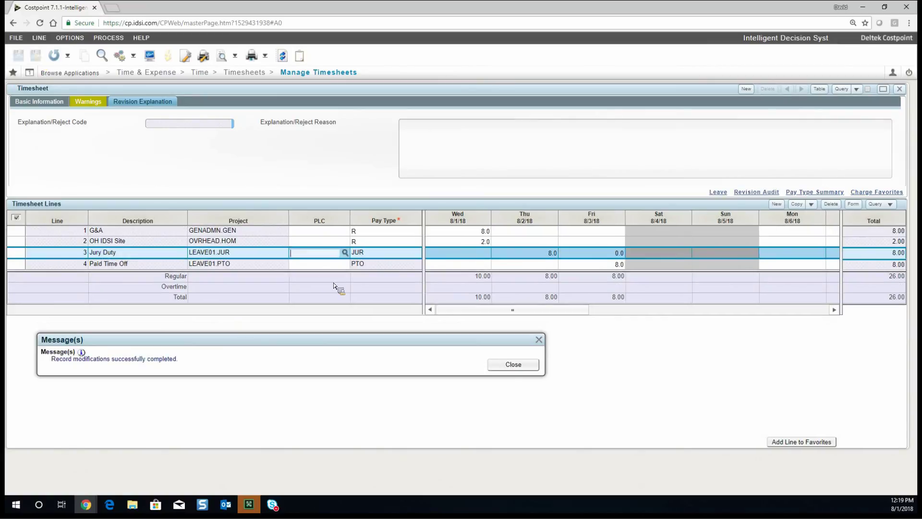
Review the timesheet's basic information and the sign warnings recorded for it.
click(51, 101)
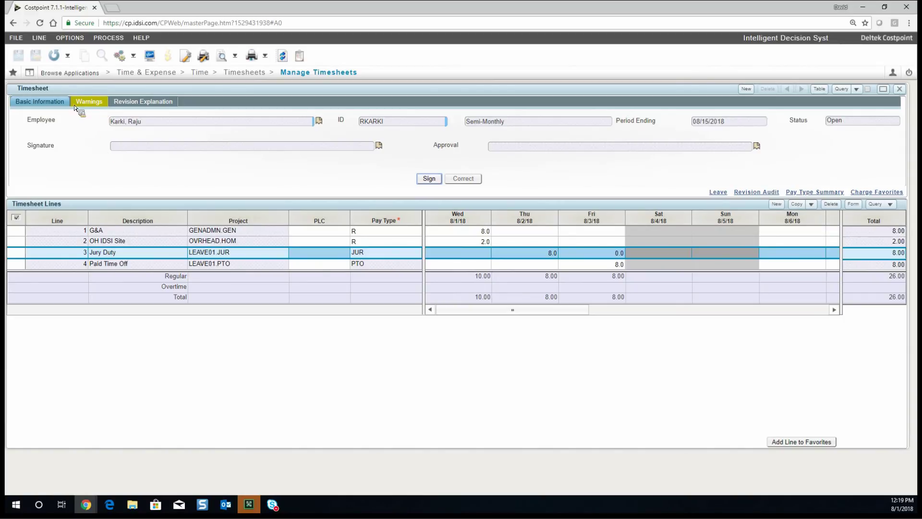
click(99, 105)
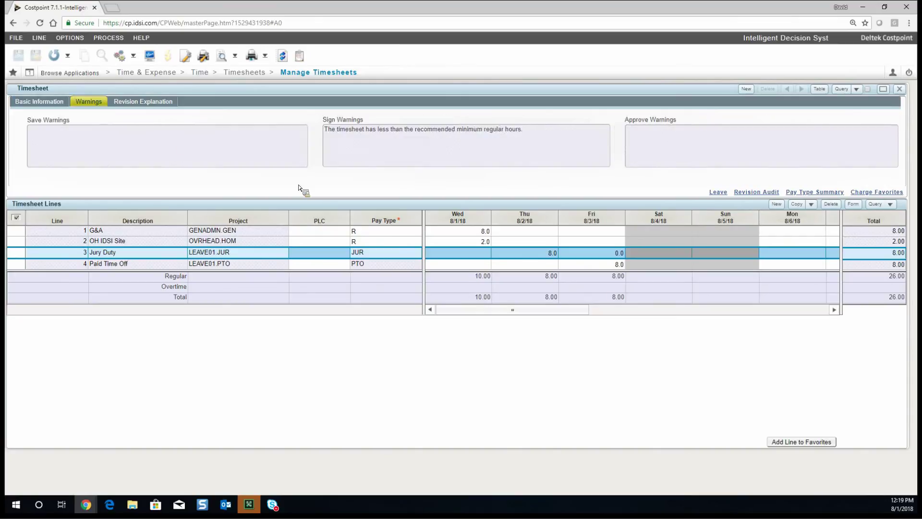
drag(325, 131, 511, 153)
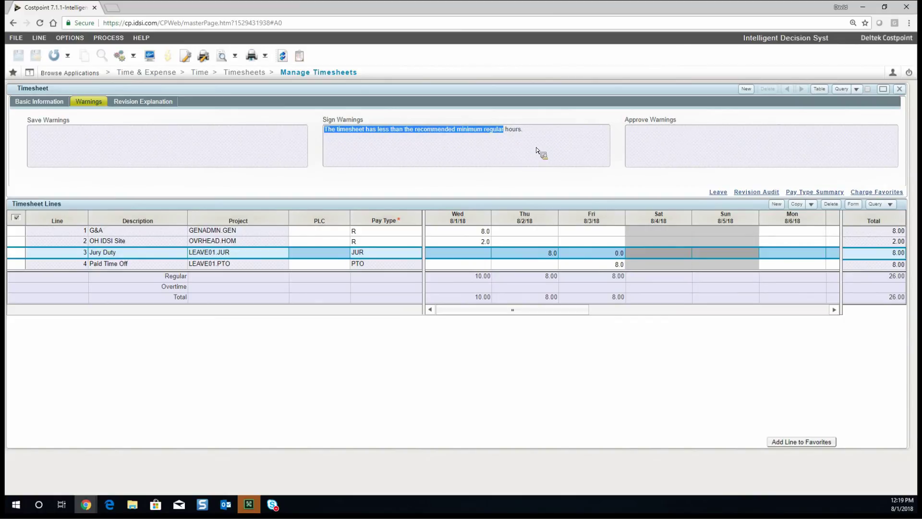
click(540, 134)
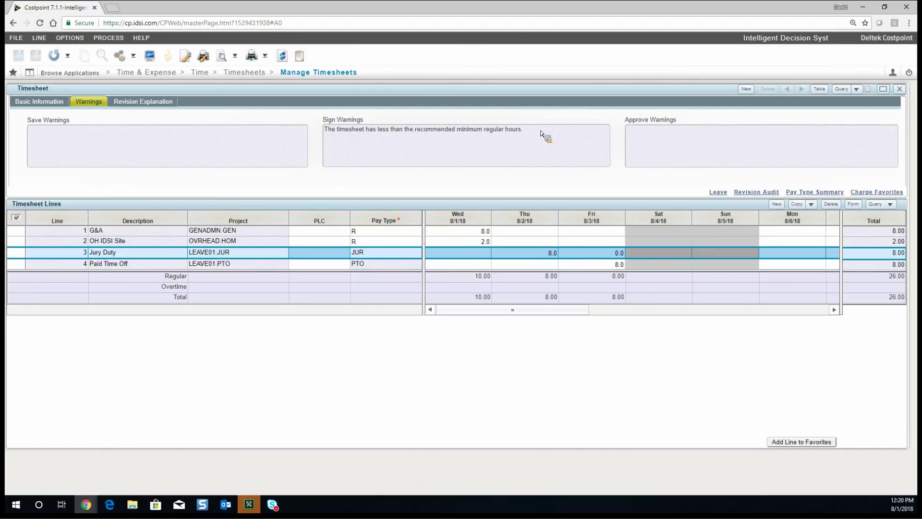
click(54, 106)
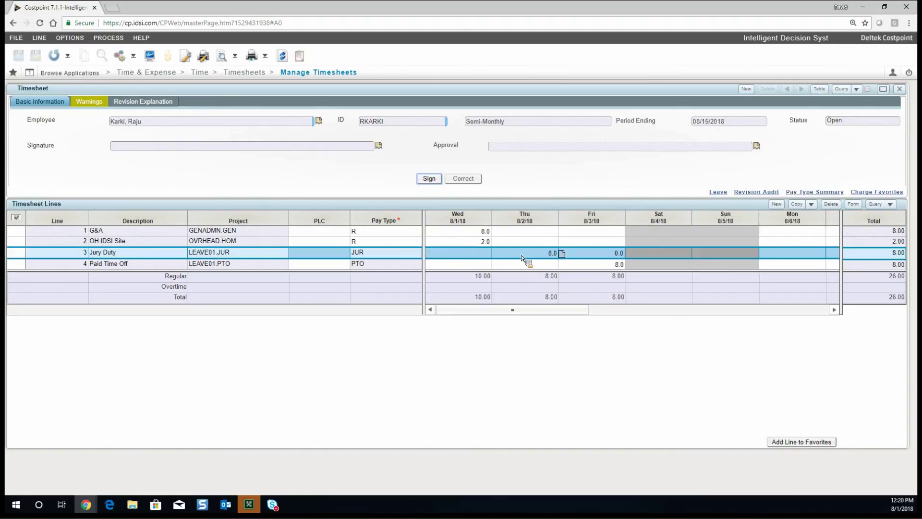
Attach the comment "had doctors appoint" to the Jury Duty line's Fri 8/3/18 cell and reopen it to check the text.
click(470, 250)
mouse_move(566, 255)
click(566, 255)
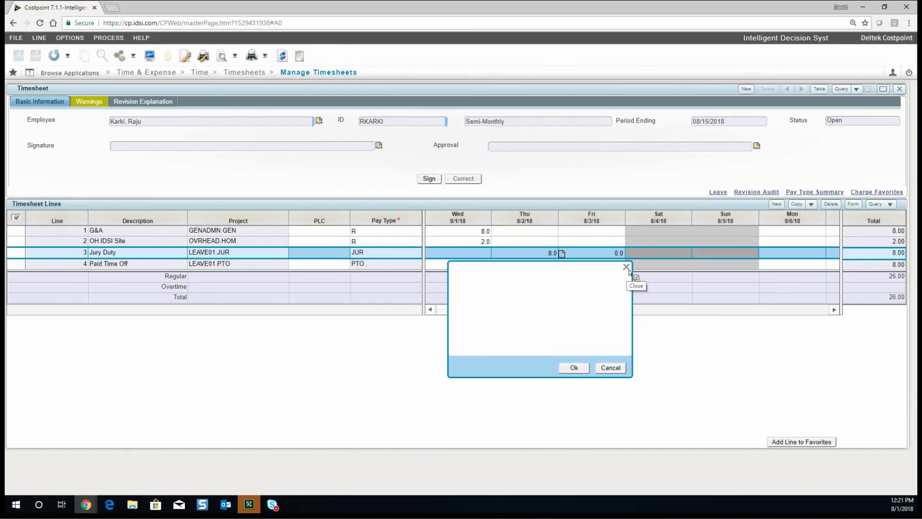
text(had doctors appoint)
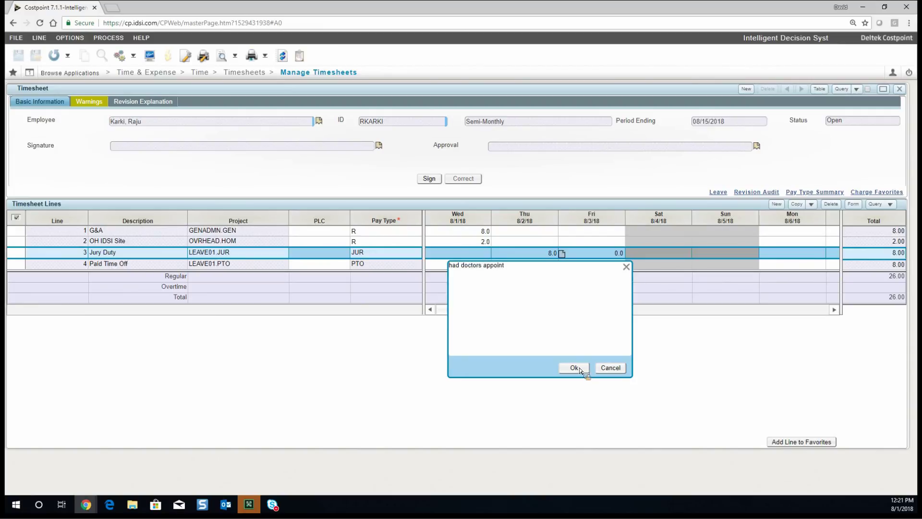
click(574, 368)
click(485, 264)
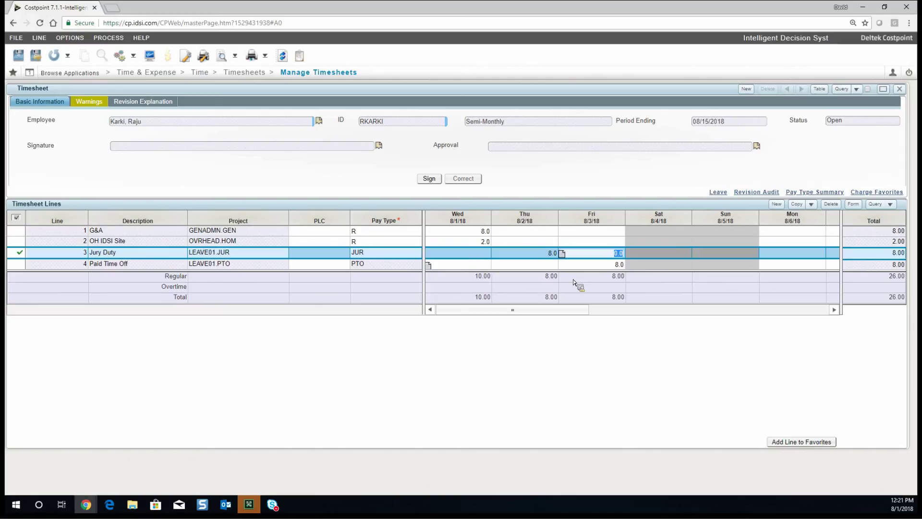
click(566, 255)
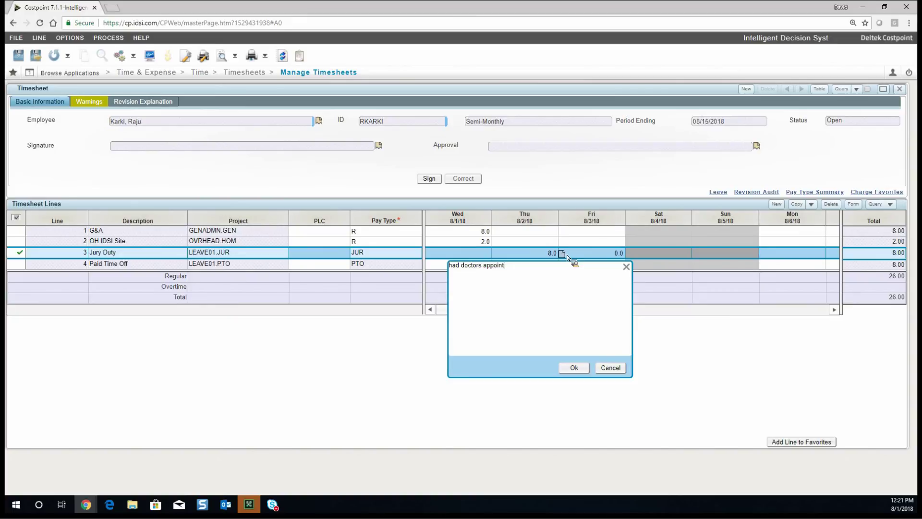
click(627, 268)
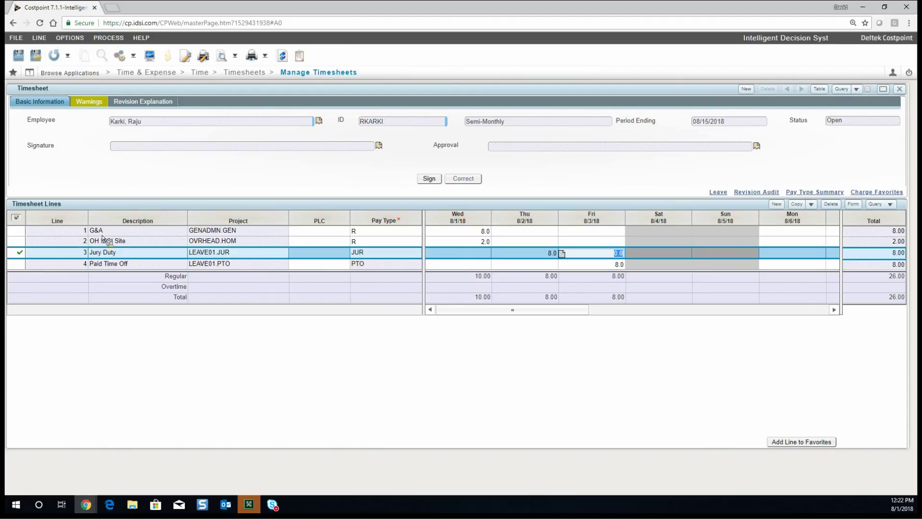
Save the timesheet with the revision explanation "added a comment for 8/3".
click(40, 58)
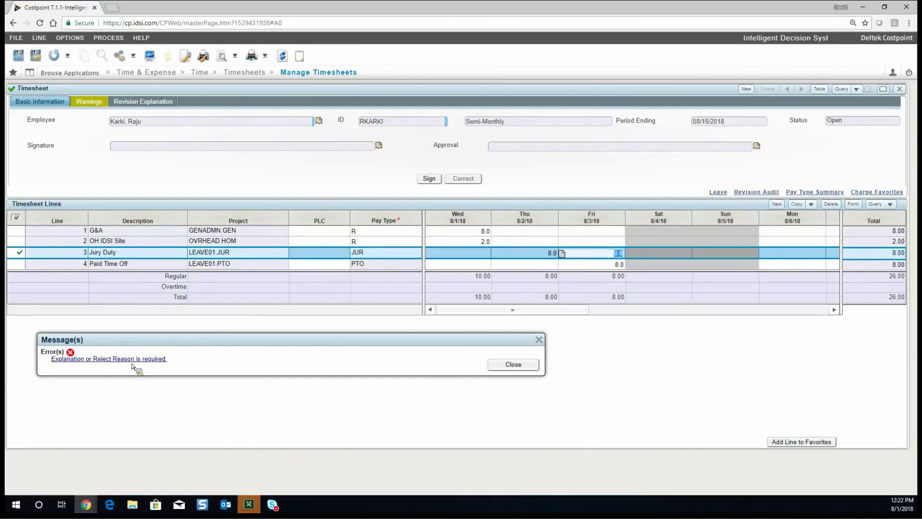
click(136, 360)
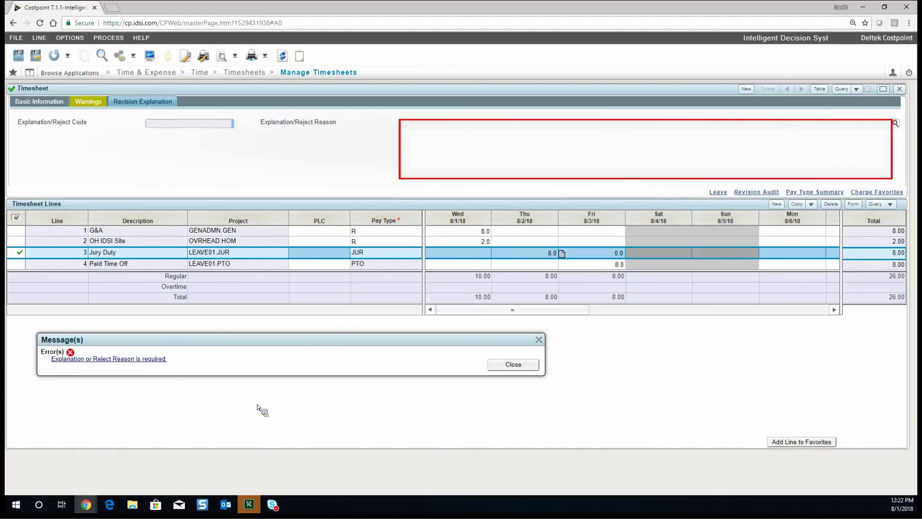
text(added a comment for )
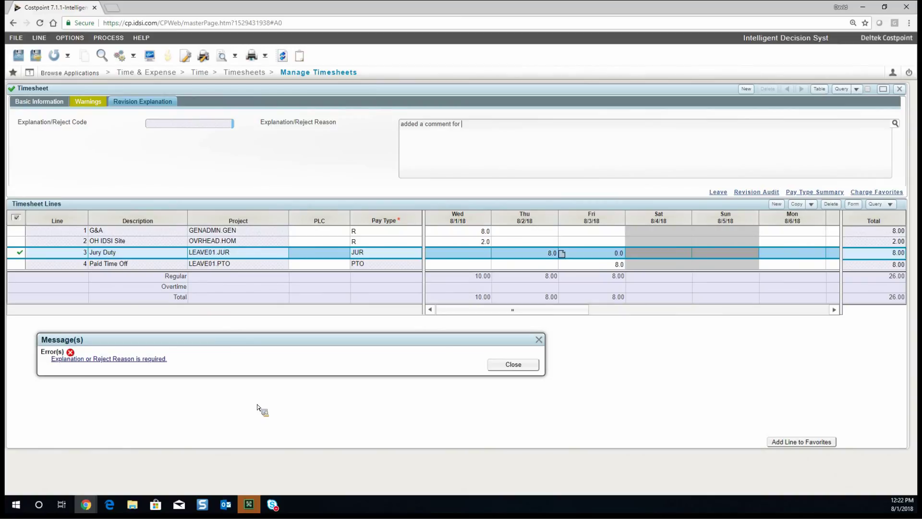
text(8/3)
click(44, 55)
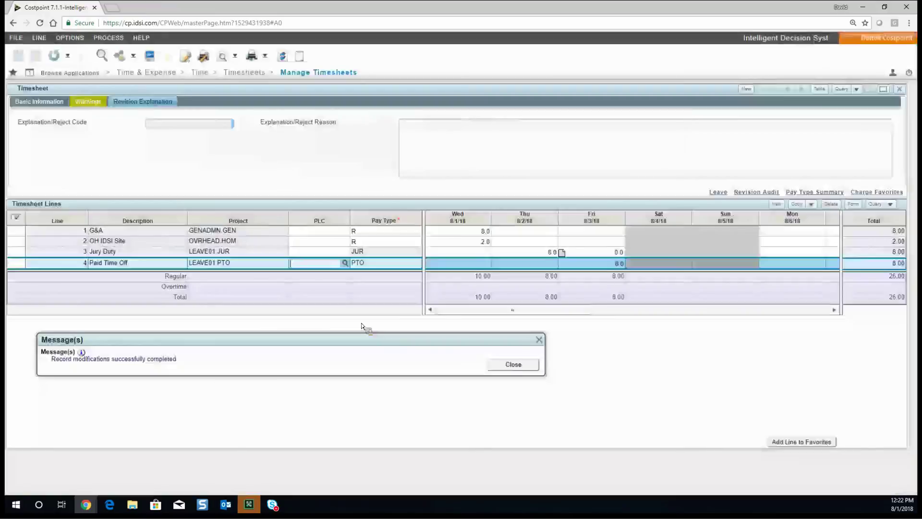
Add the Paid Time Off line to the charge favorites and check its entry in the favorites list.
click(514, 365)
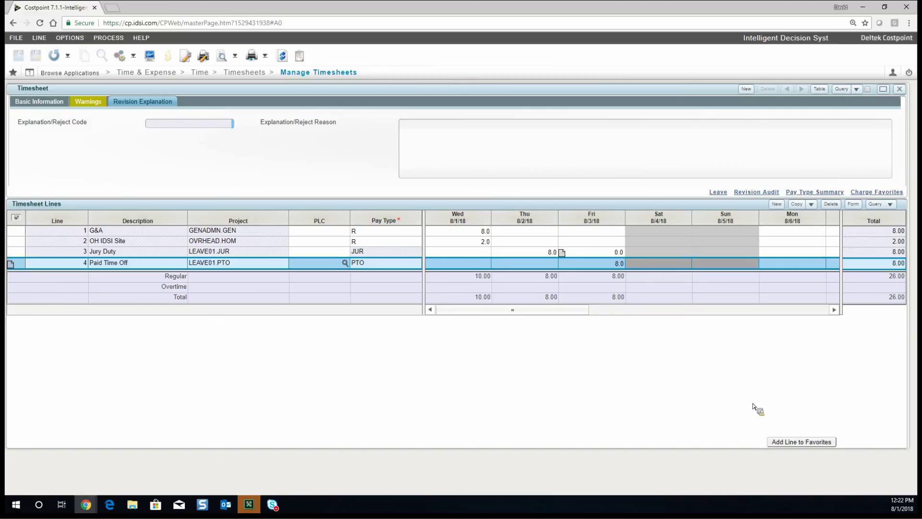
click(801, 443)
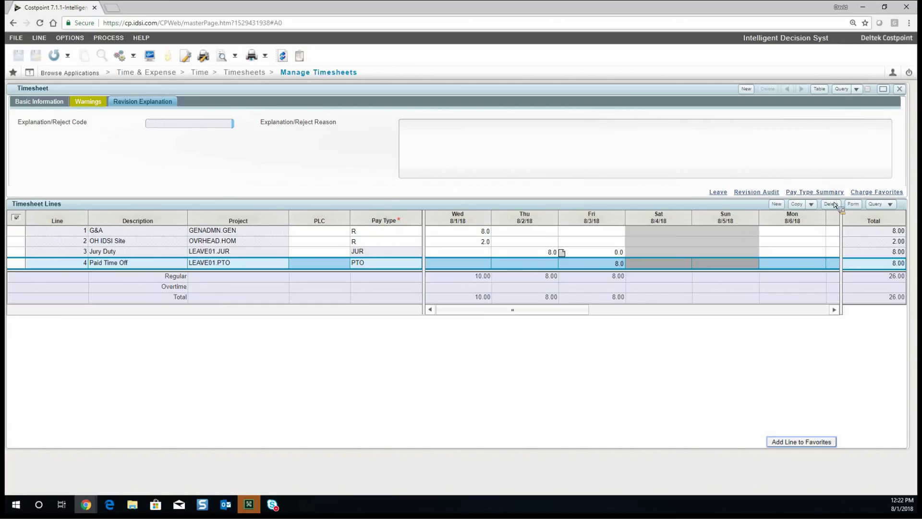
click(872, 192)
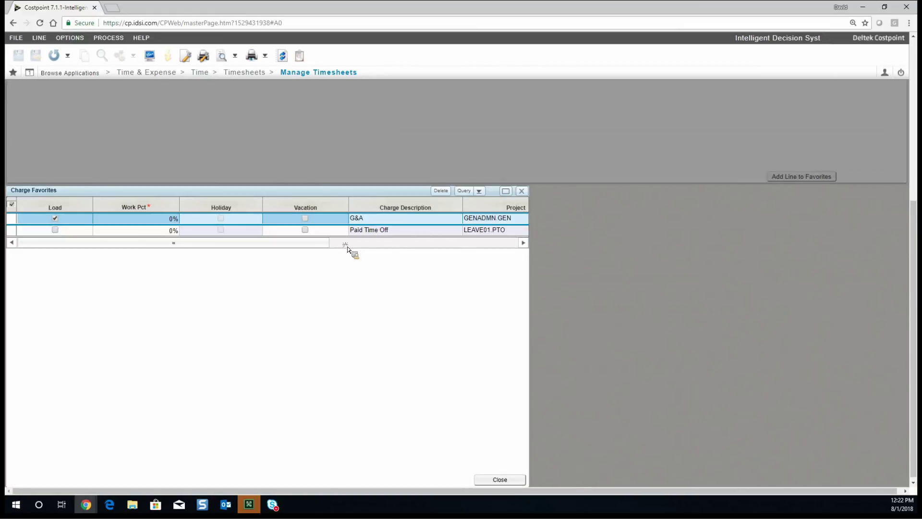
scroll(283, 251, right, 5)
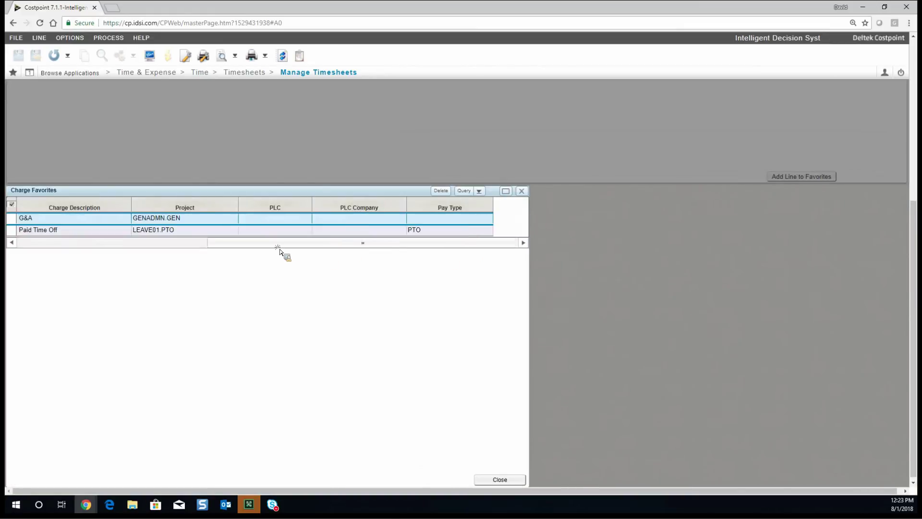
click(86, 242)
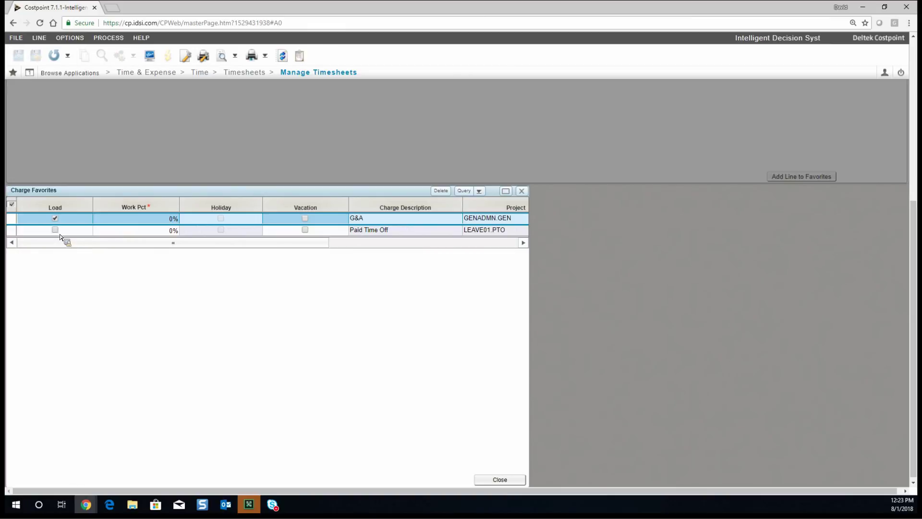
Set the Paid Time Off charge favorite to load and save the change.
click(55, 231)
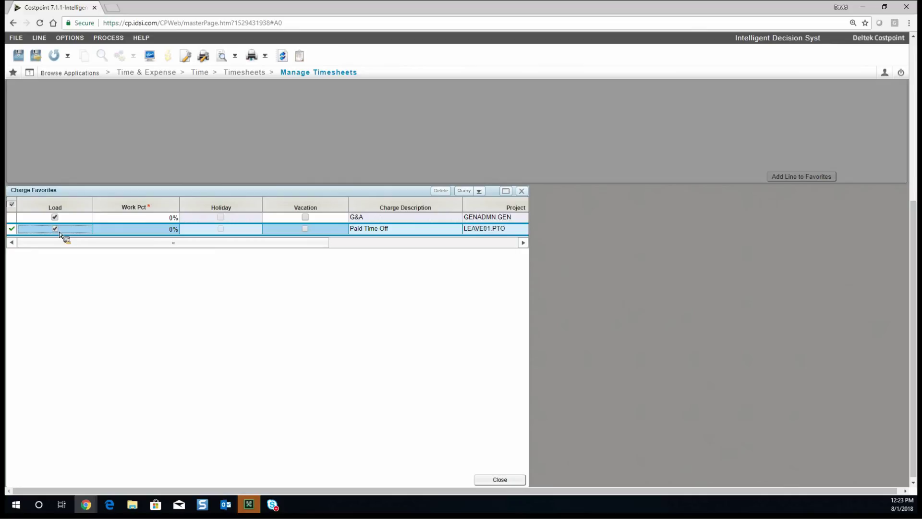
click(36, 56)
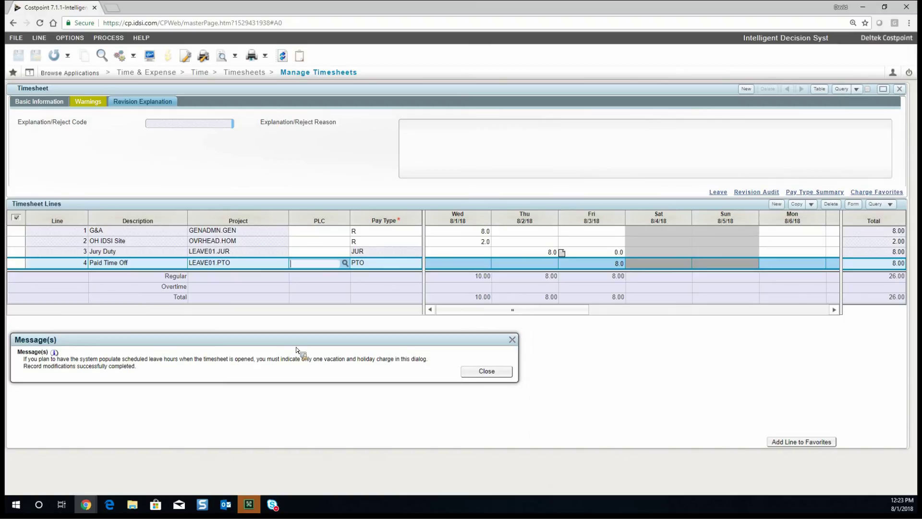
click(485, 373)
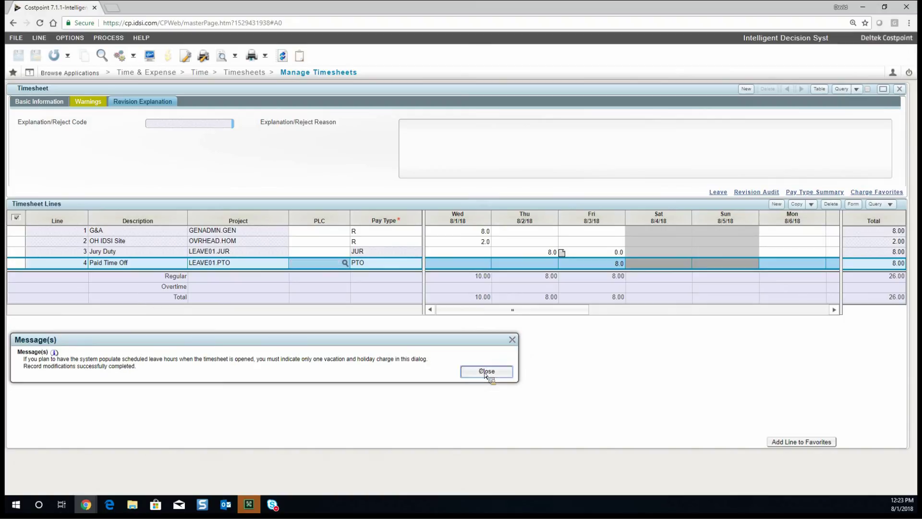
Mark the Paid Time Off charge favorite as the Vacation charge and save the change.
click(877, 192)
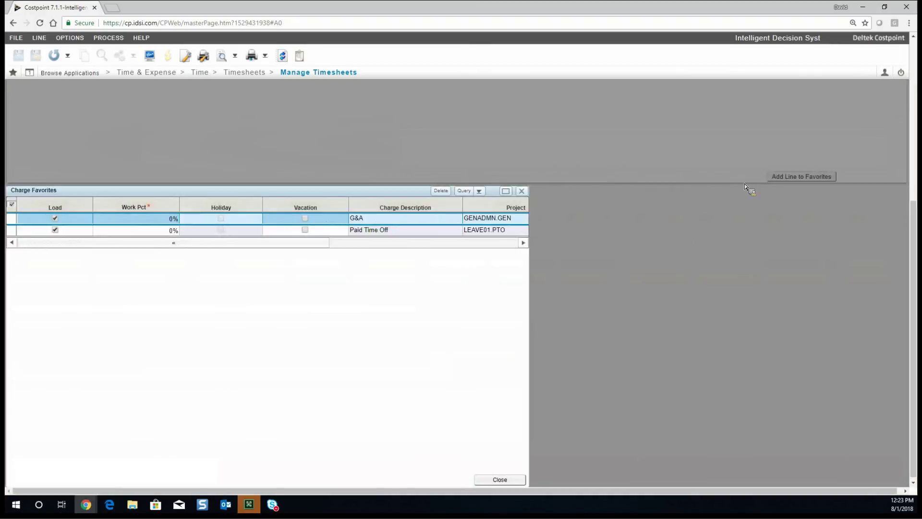
click(221, 230)
click(305, 229)
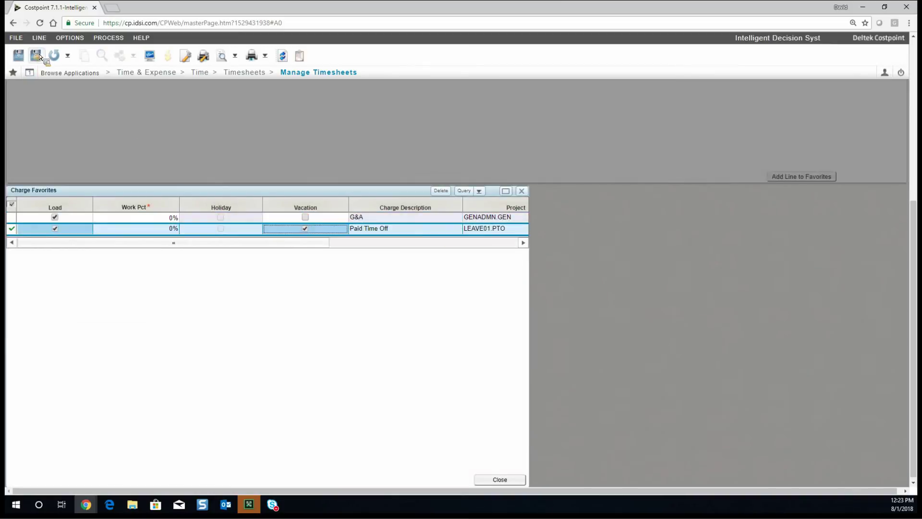
click(40, 66)
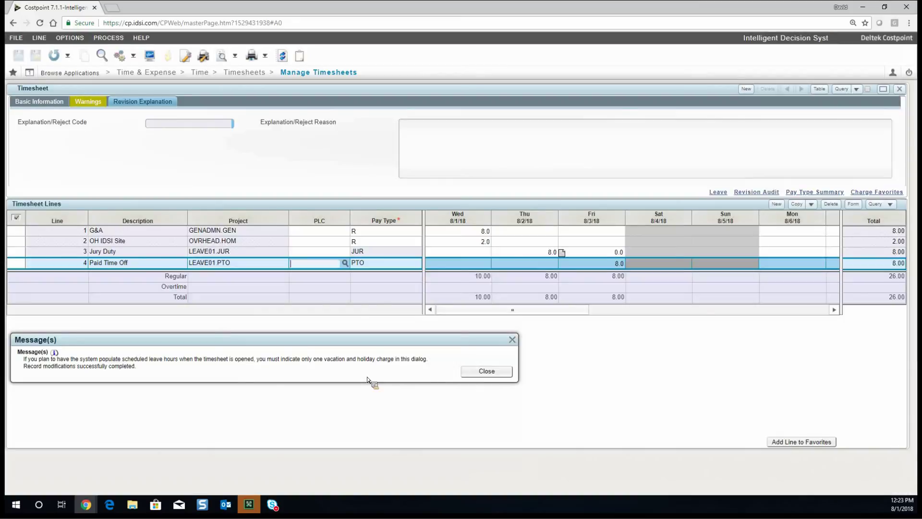
click(486, 373)
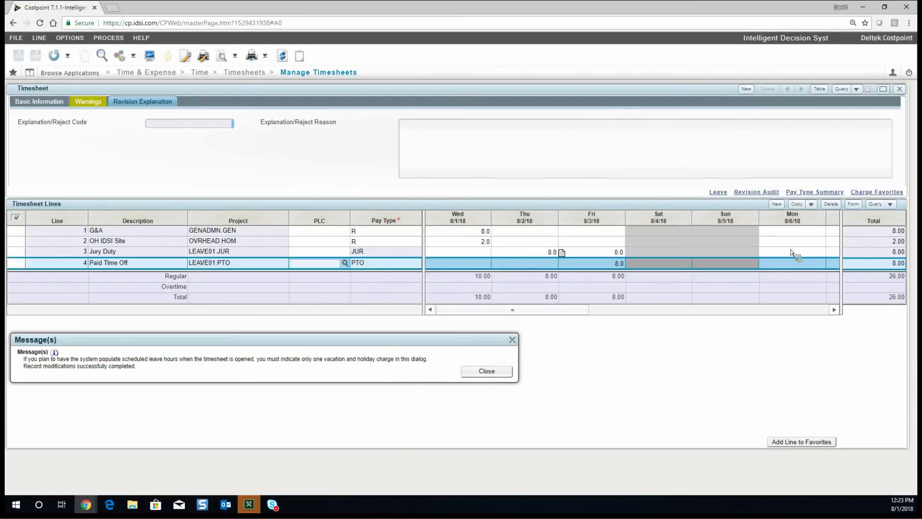
Delete the Paid Time Off entry from the charge favorites, save, and recheck the favorites list.
click(877, 192)
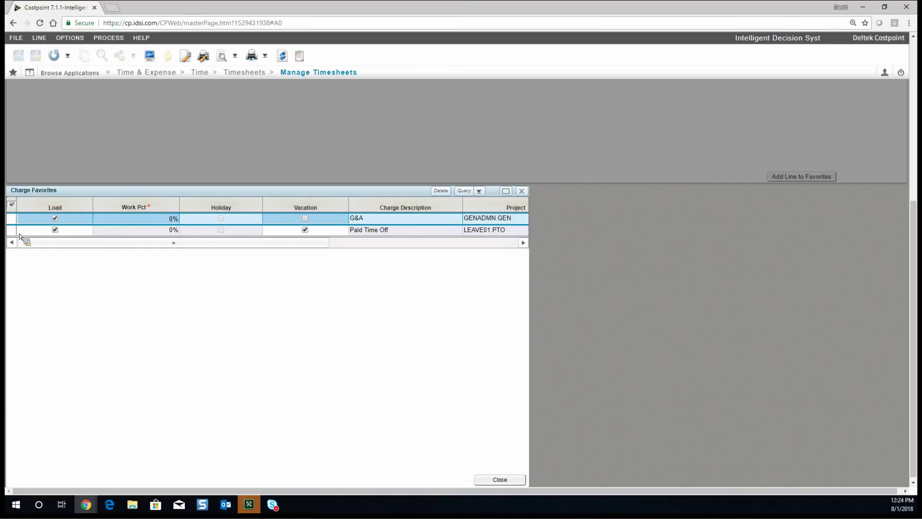
click(64, 229)
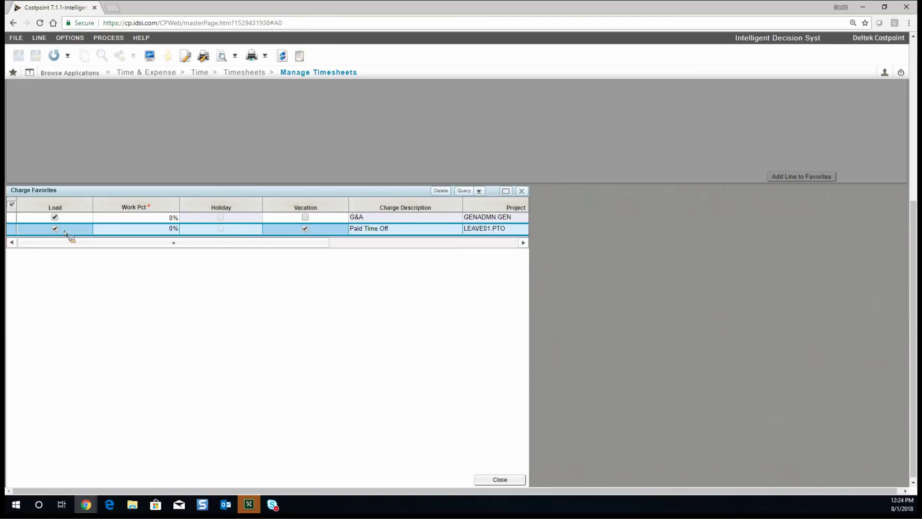
click(439, 191)
click(35, 55)
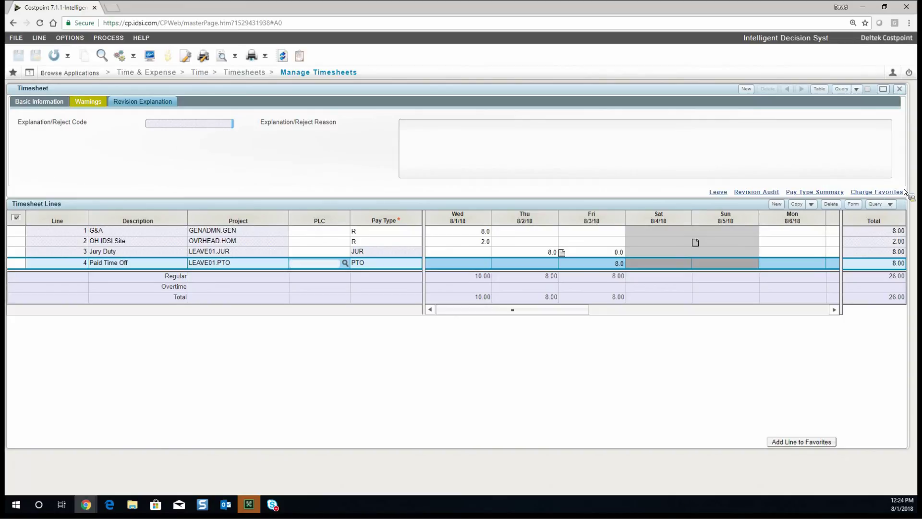
click(877, 192)
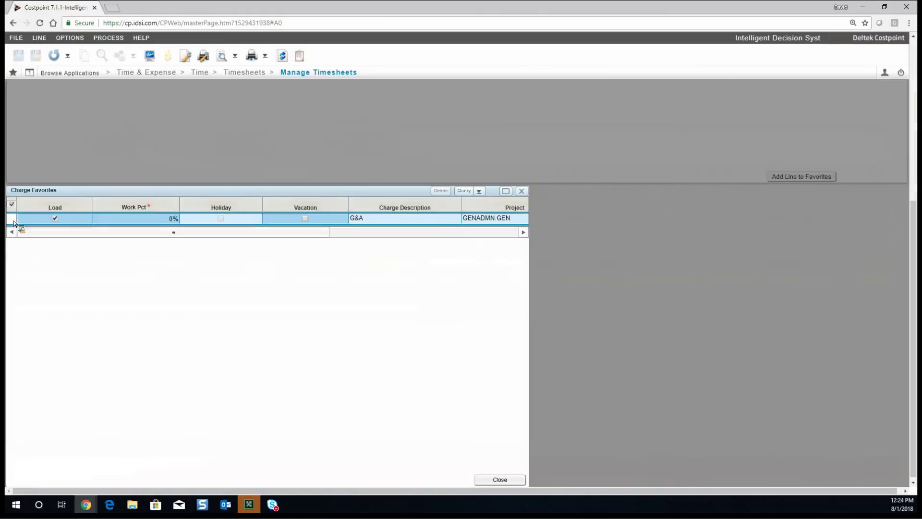
click(10, 223)
click(521, 191)
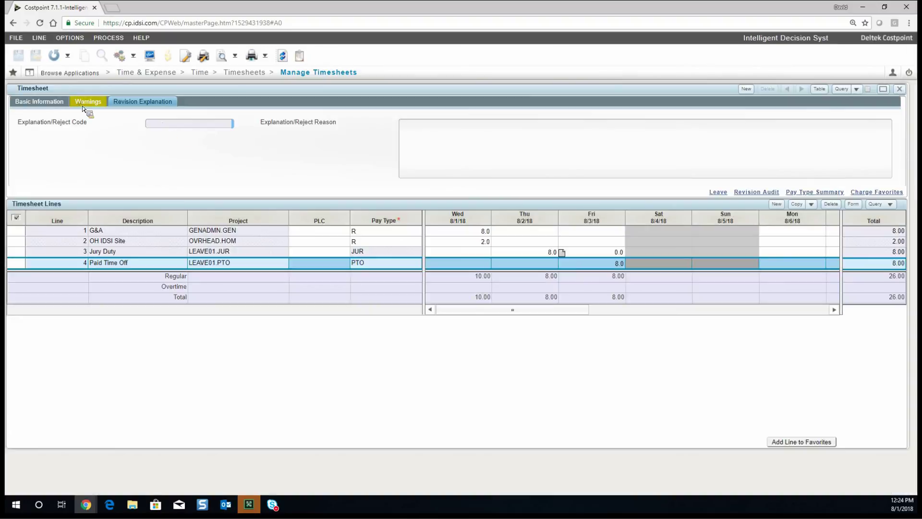
Sign the timesheet from its basic information, accepting the certification statement and the minimum regular hours warning.
click(57, 103)
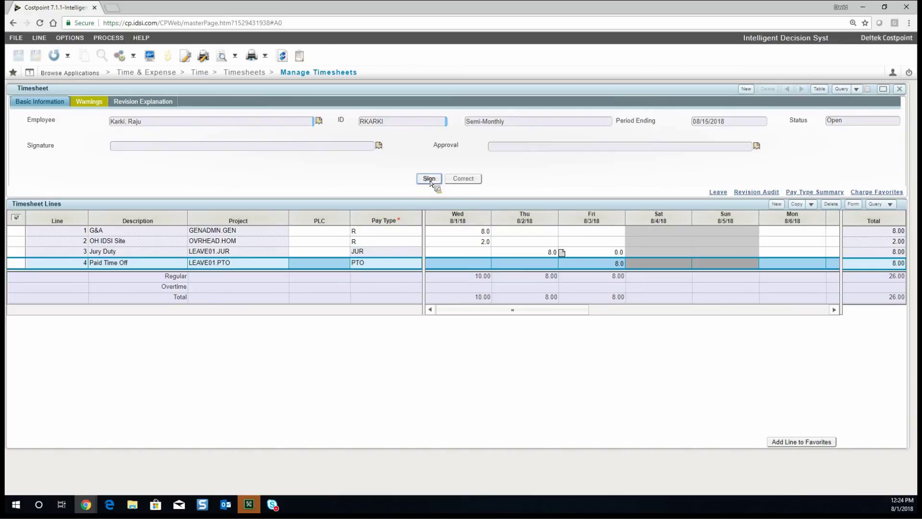
click(430, 181)
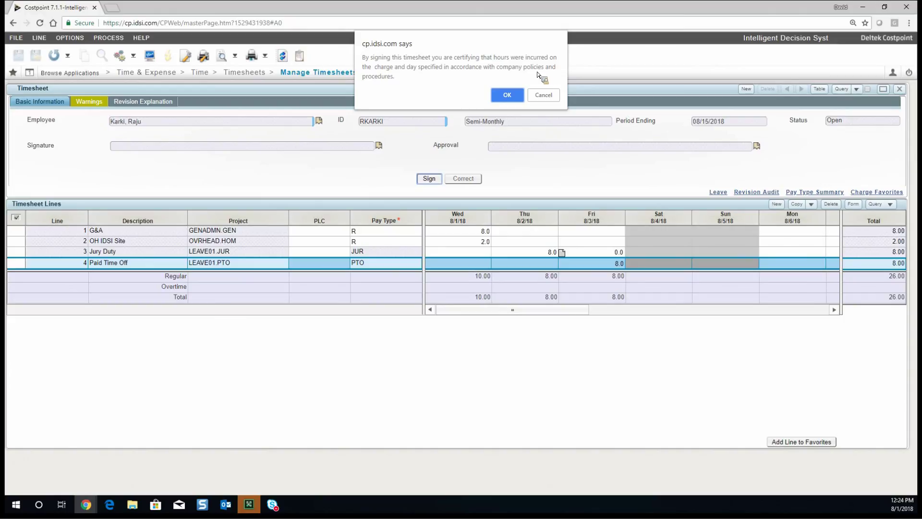
click(503, 95)
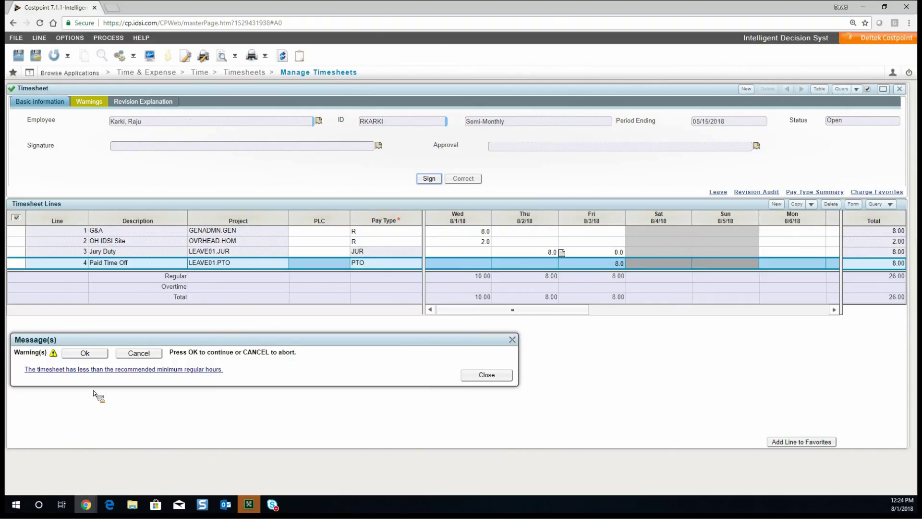
click(96, 357)
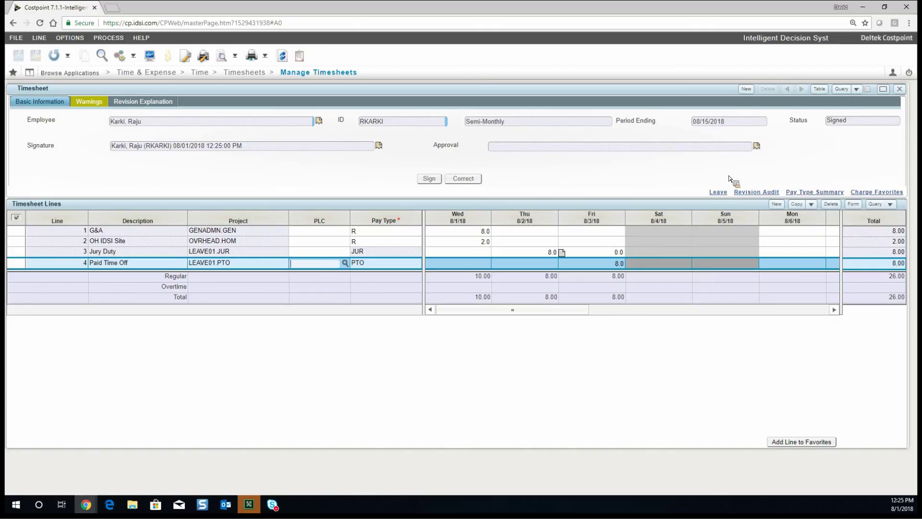
Review the hours by pay type in the timesheet's Pay Type Summary, moving it beside the timesheet lines, and close it.
click(802, 193)
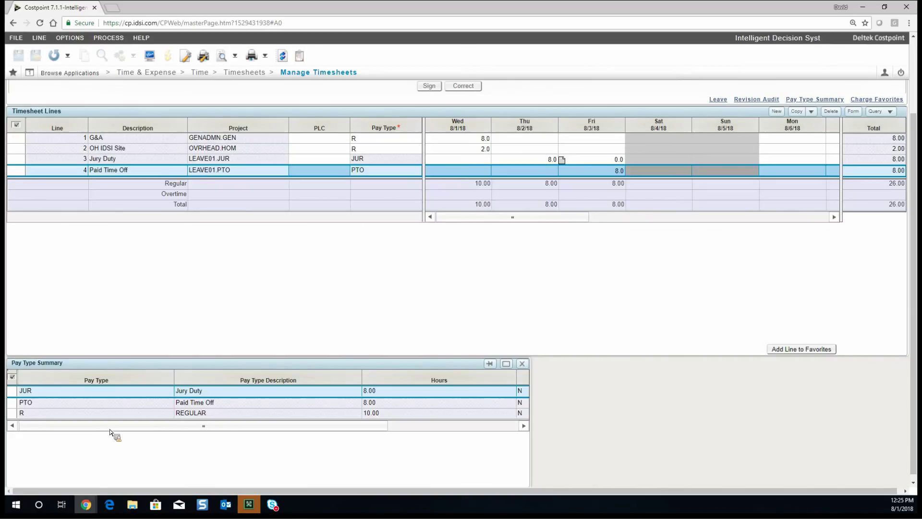
scroll(837, 194, up, 2)
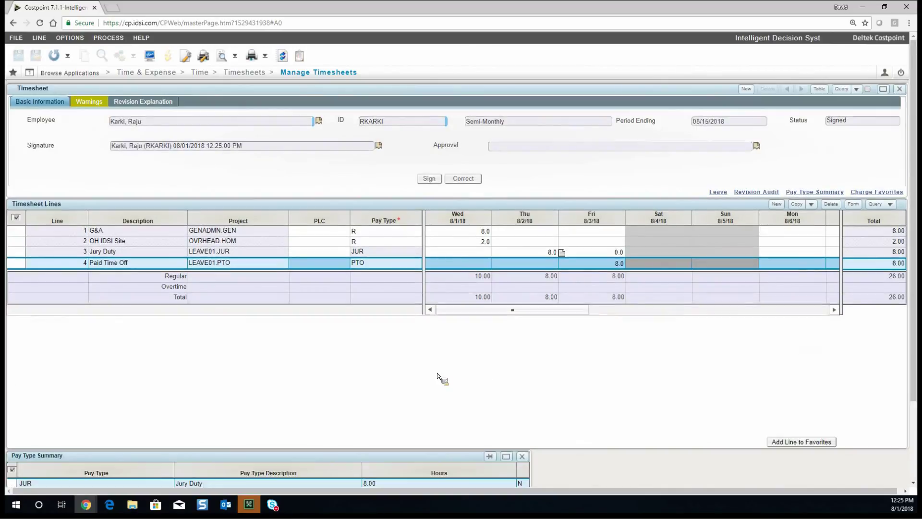
scroll(308, 353, down, 2)
drag(307, 354, 329, 247)
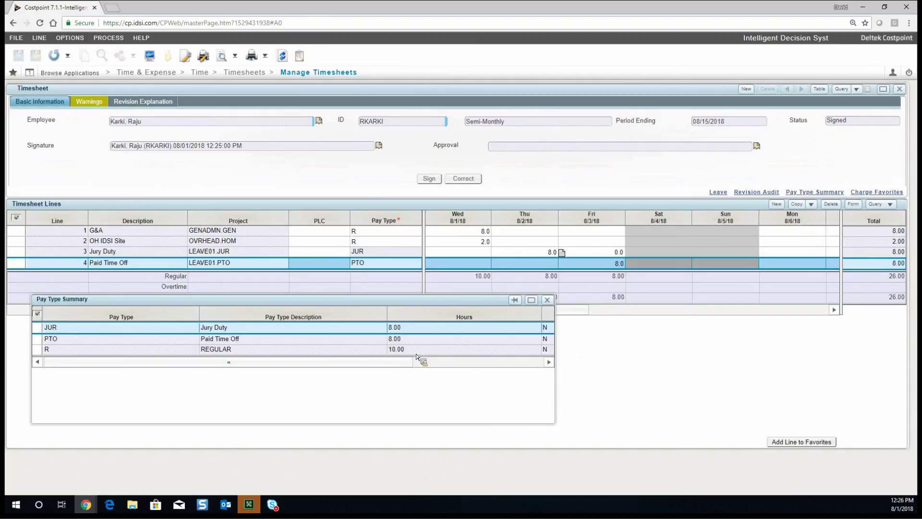
click(548, 300)
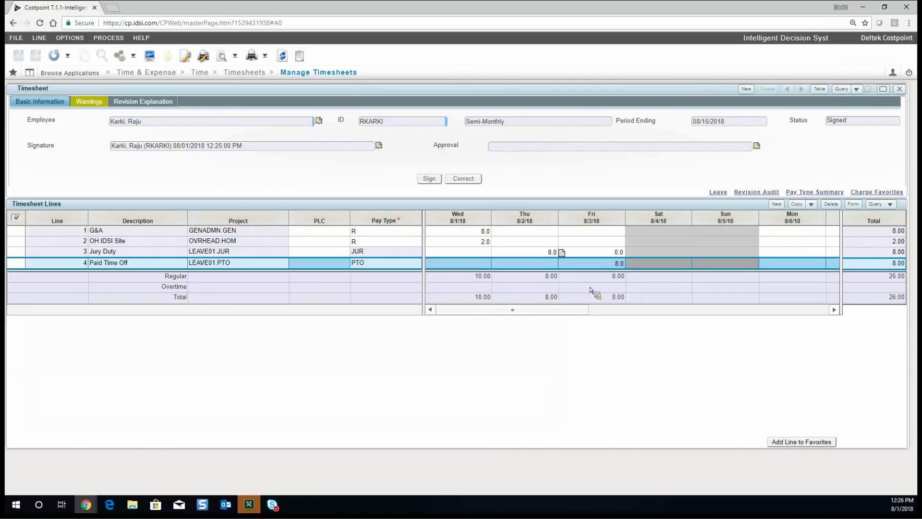
Review the explanations and change details of revisions 3 and 2 in the timesheet's Revision Audit.
click(758, 192)
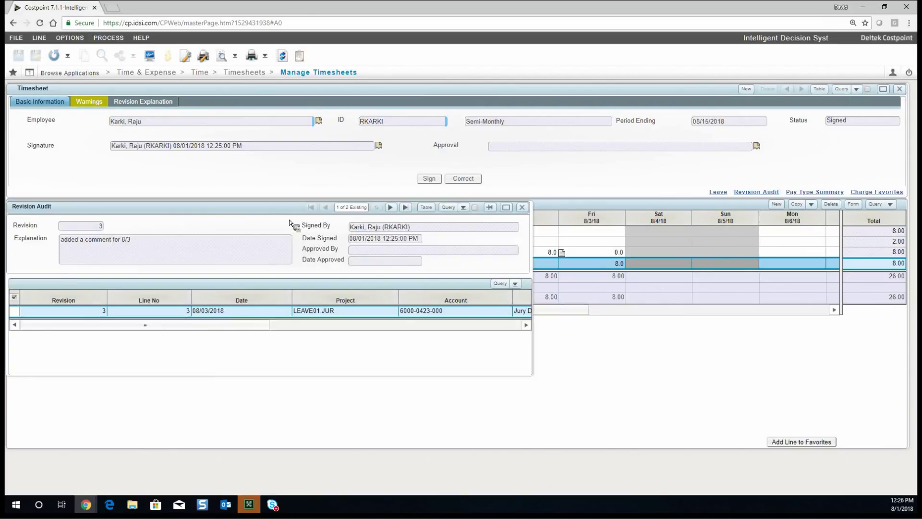
click(390, 207)
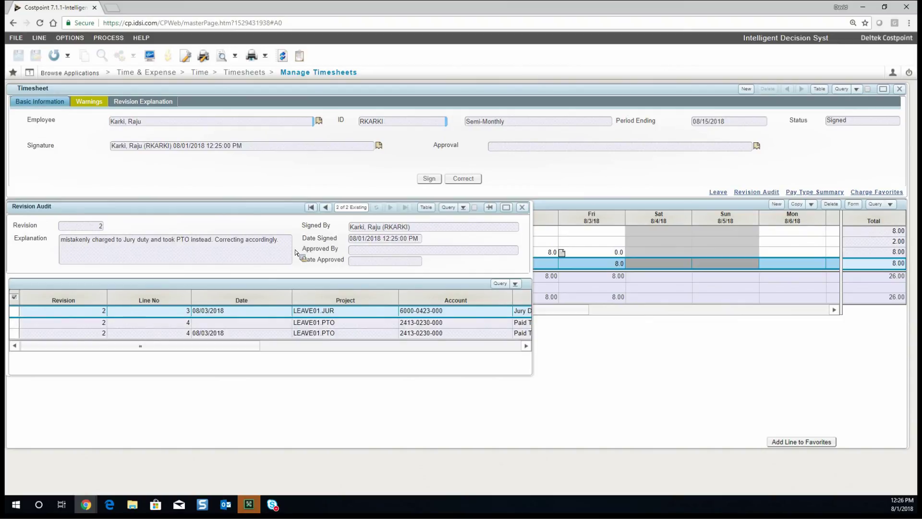
drag(289, 248, 67, 248)
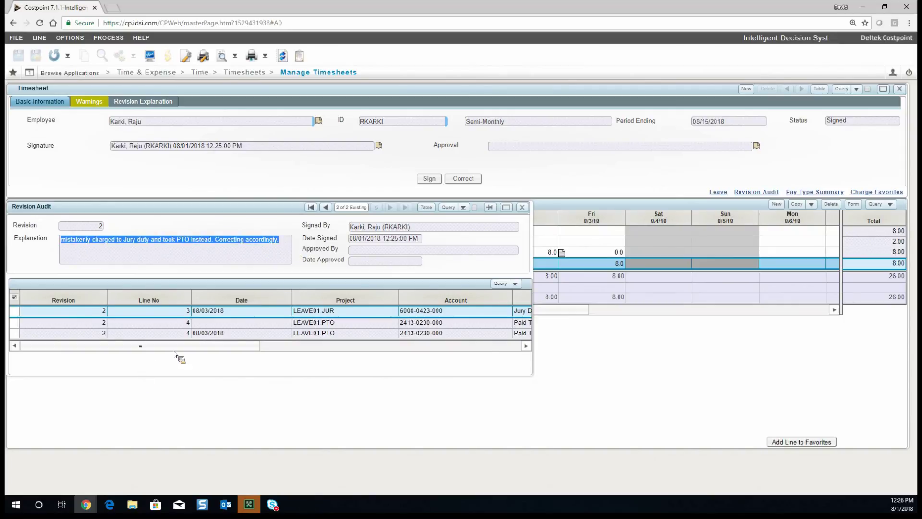
drag(240, 346, 417, 329)
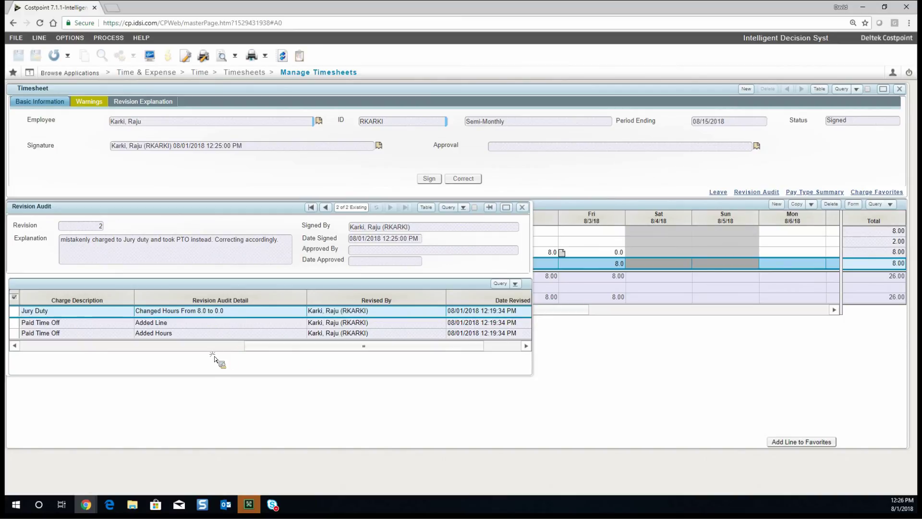
click(40, 334)
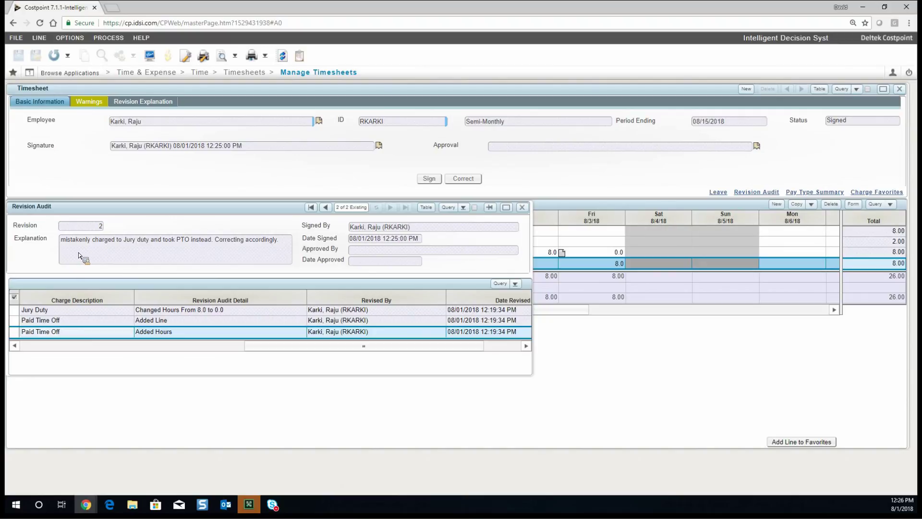
drag(61, 239, 280, 256)
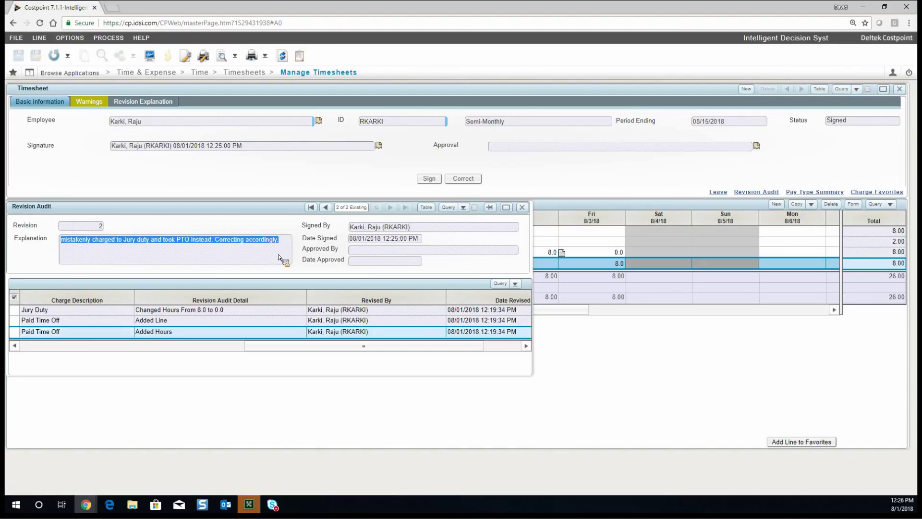
click(522, 207)
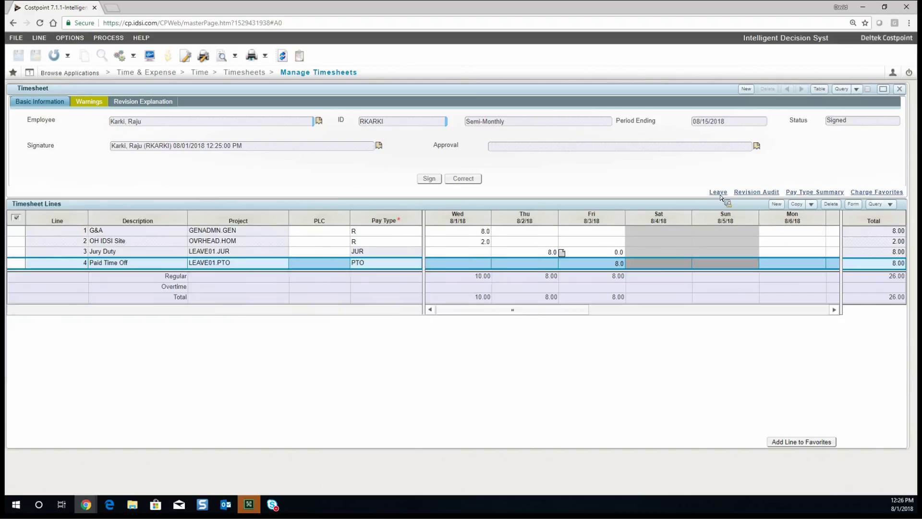
View the leave balances and leave details available from the timesheet, and close them.
click(719, 192)
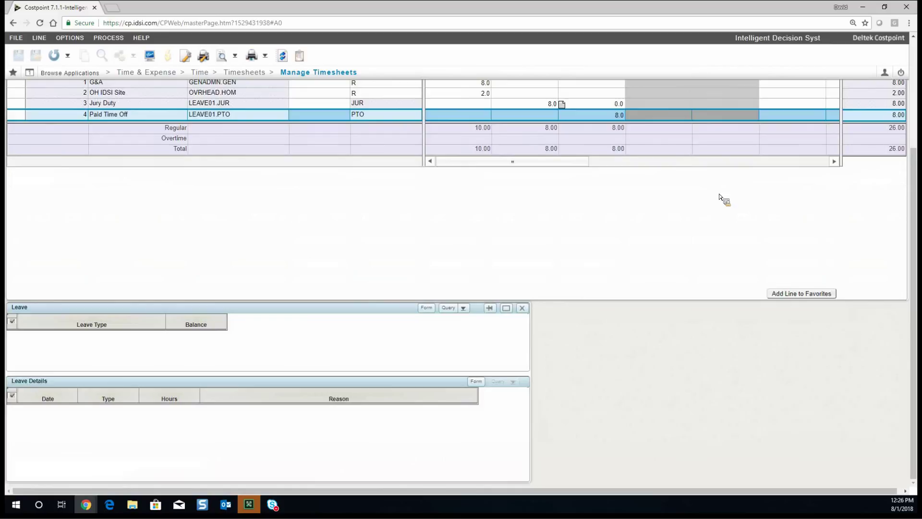
scroll(310, 305, up, 3)
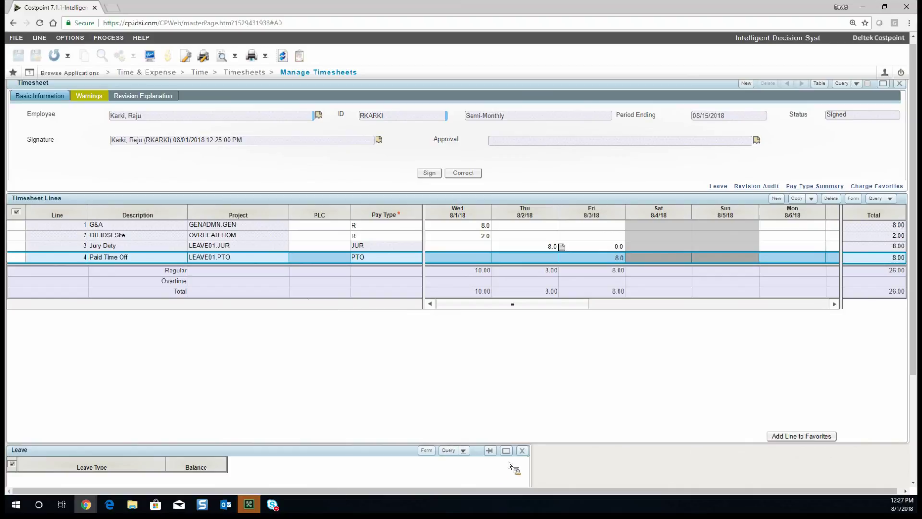
click(523, 453)
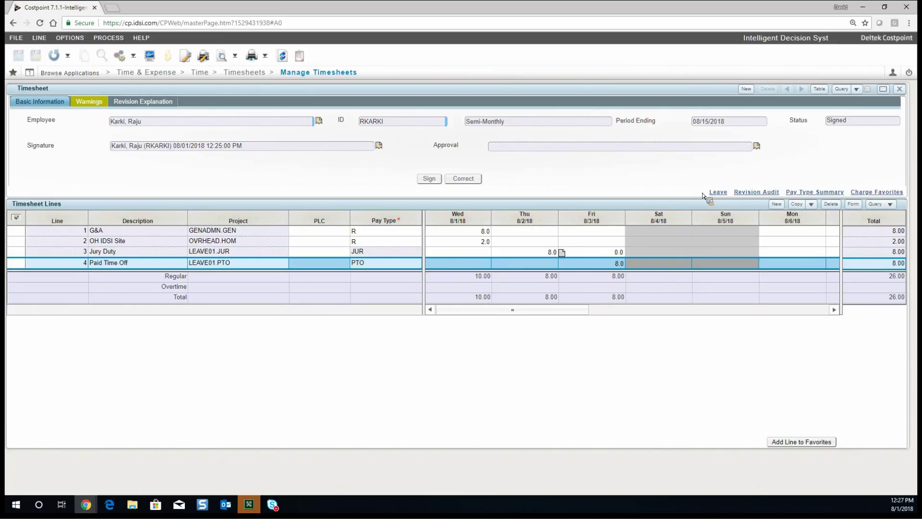
click(719, 193)
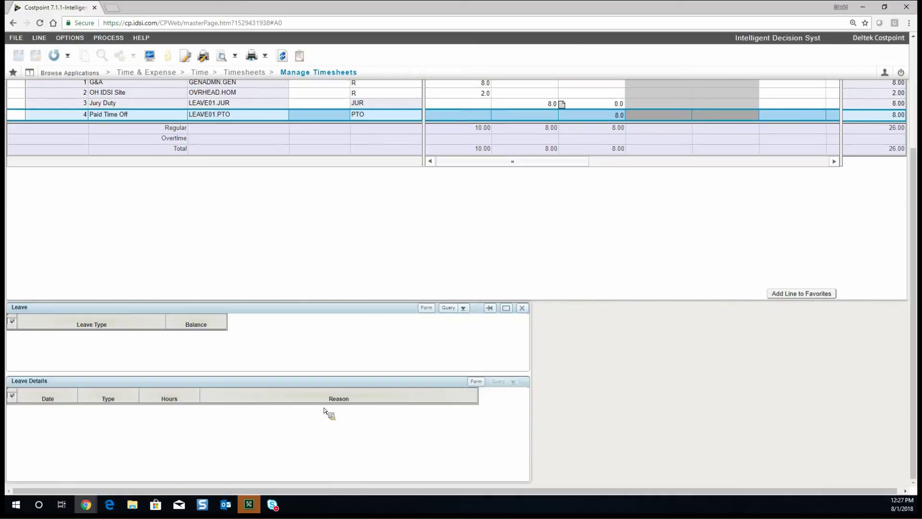
click(509, 307)
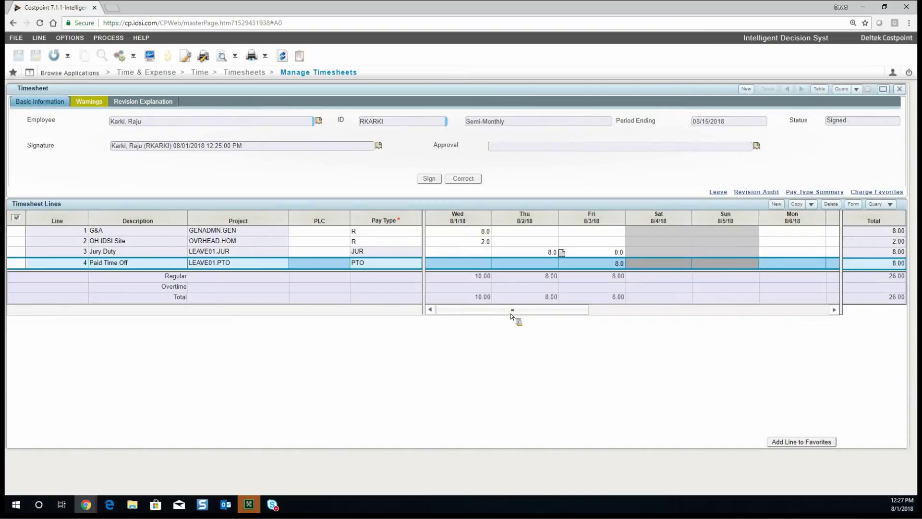